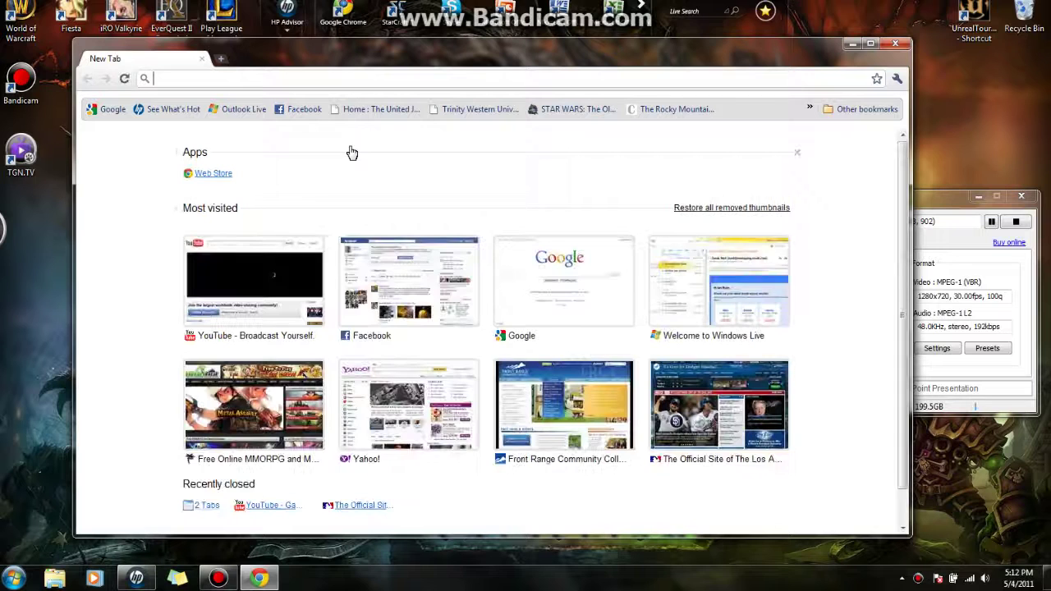
# - Go to google.com and search for "nintendo ds emulator"
pyautogui.write('google.com')
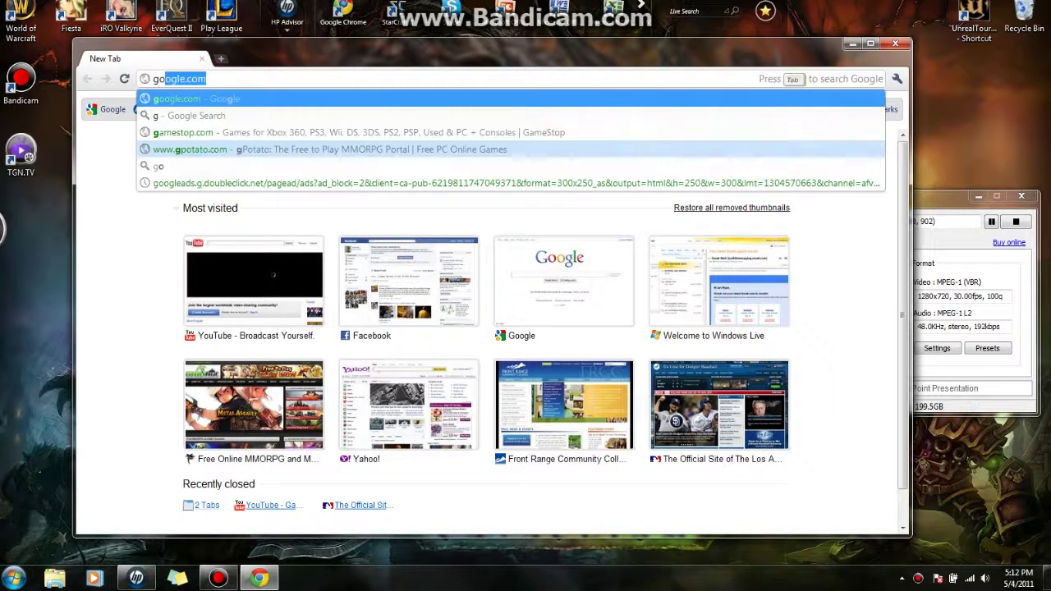
pyautogui.press('Return')
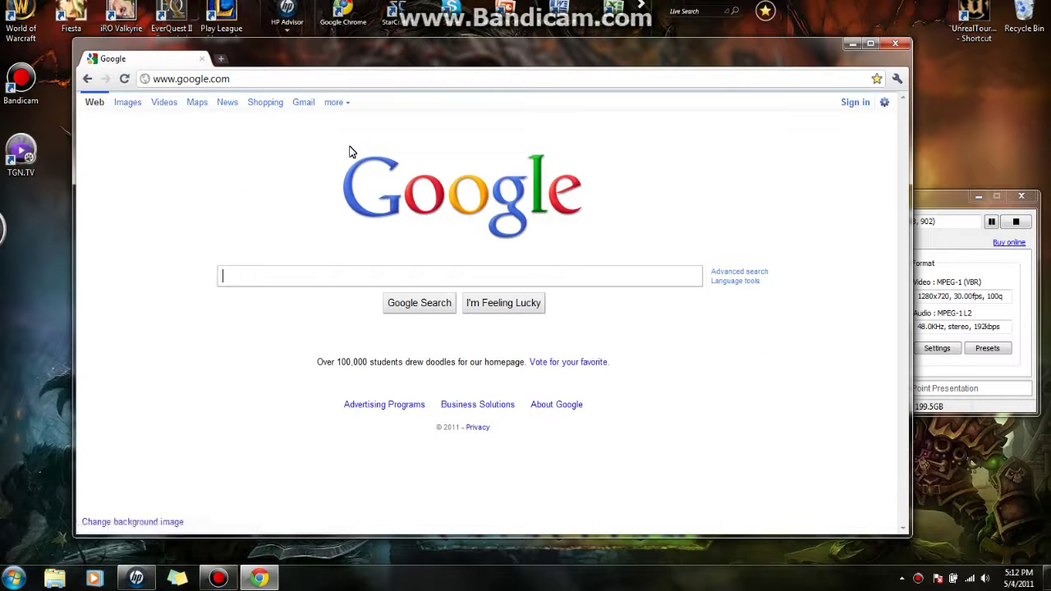
pyautogui.write('nin')
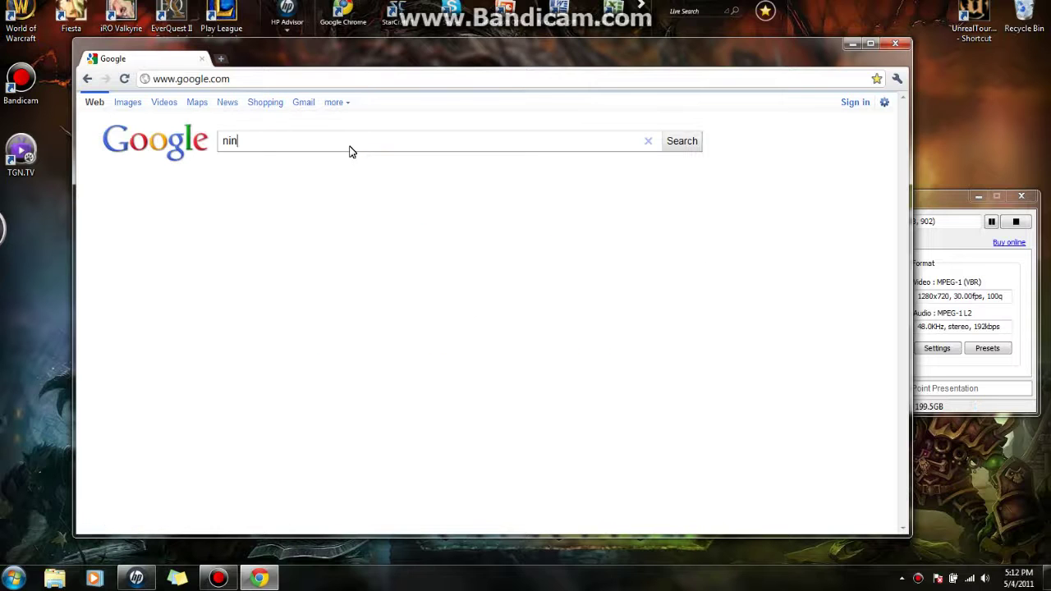
pyautogui.write('tendo ')
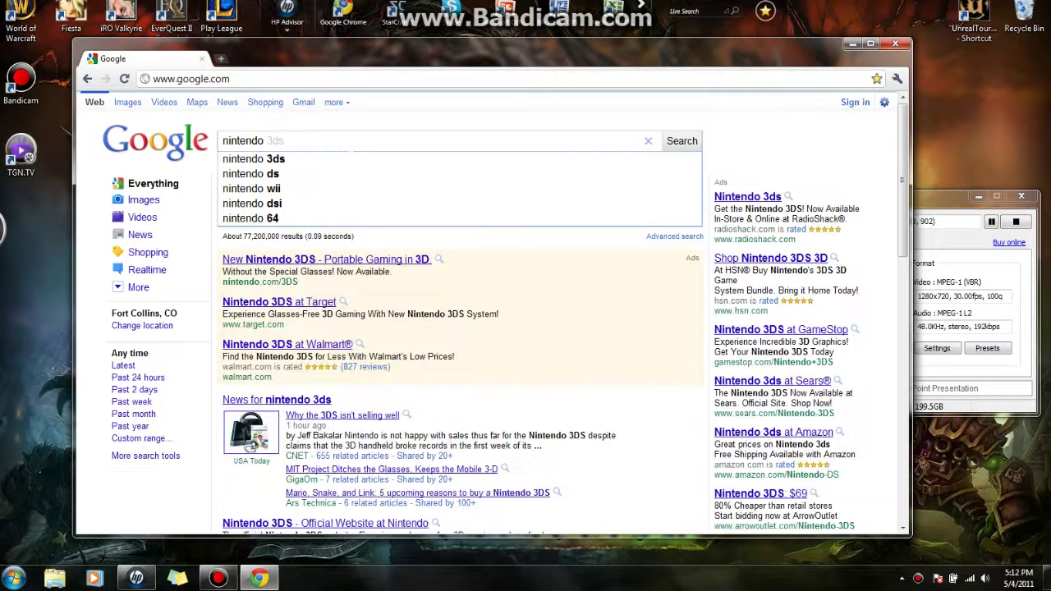
pyautogui.write('ds emulator')
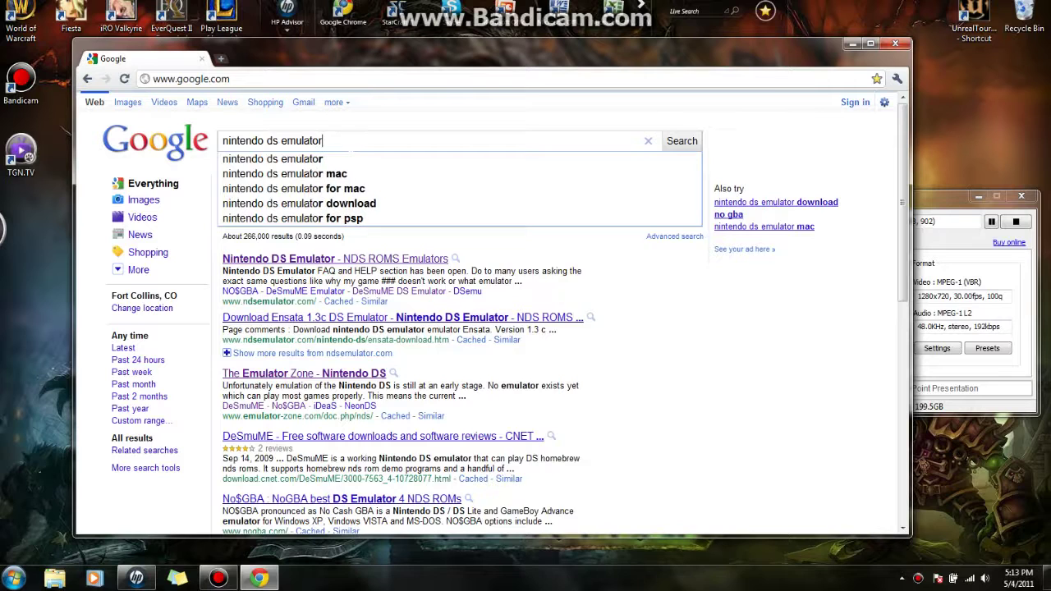
pyautogui.press('Return')
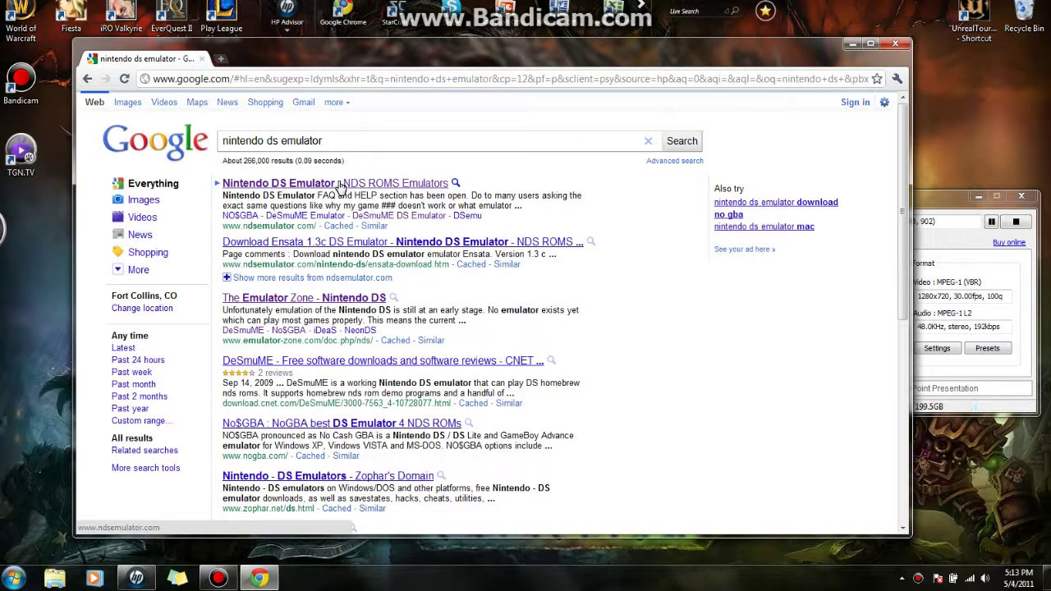
# - Open The Emulator Zone's Nintendo DS page from the search results and go to its DeSmuME emulator page
pyautogui.click(329, 300)
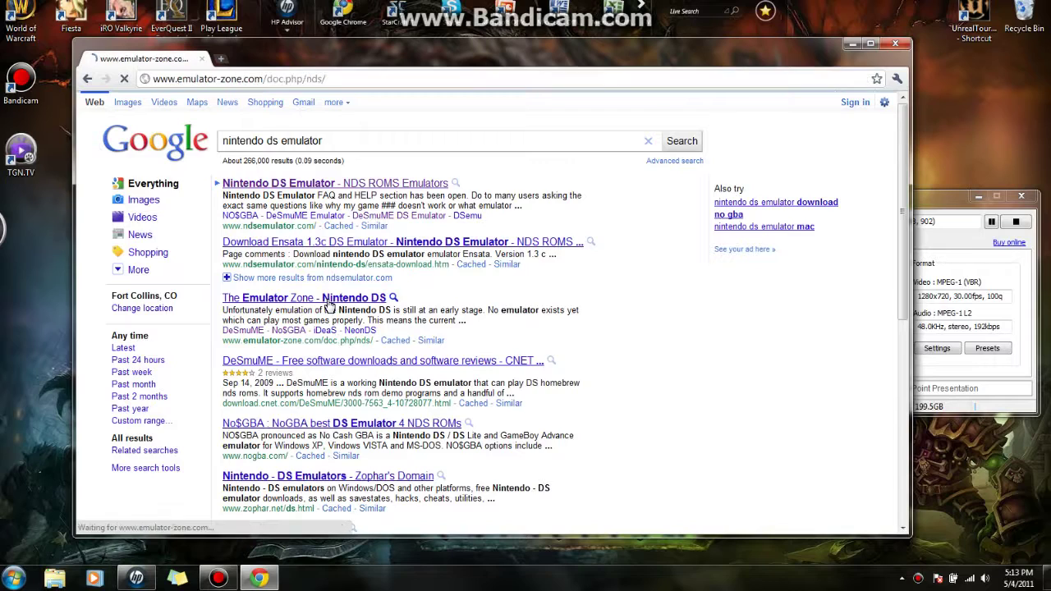
pyautogui.scroll(-5, 380, 309)
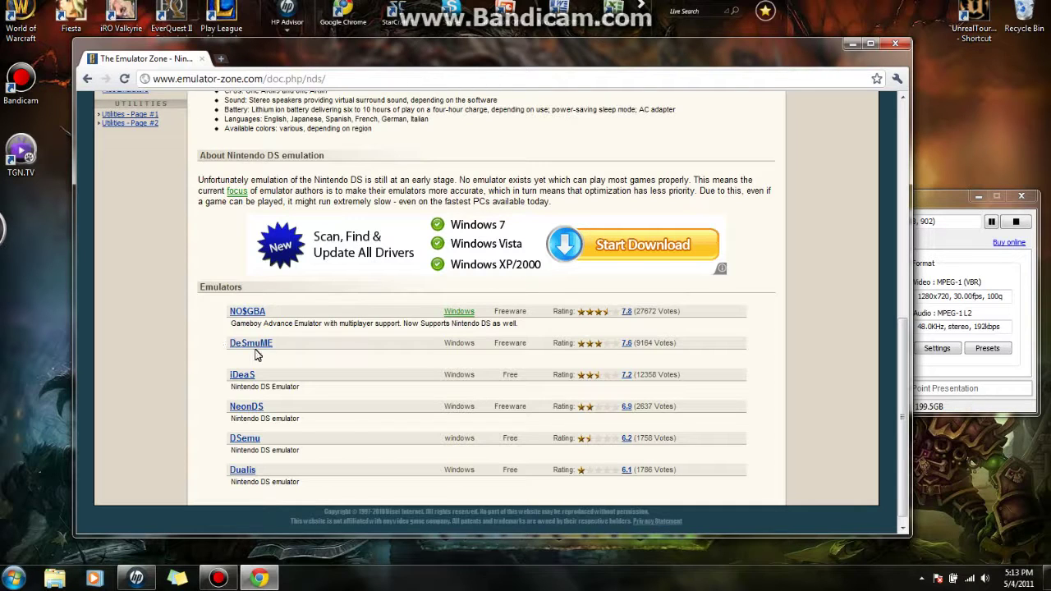
pyautogui.moveTo(267, 323); pyautogui.dragTo(517, 329)
pyautogui.click(333, 347)
pyautogui.click(245, 346)
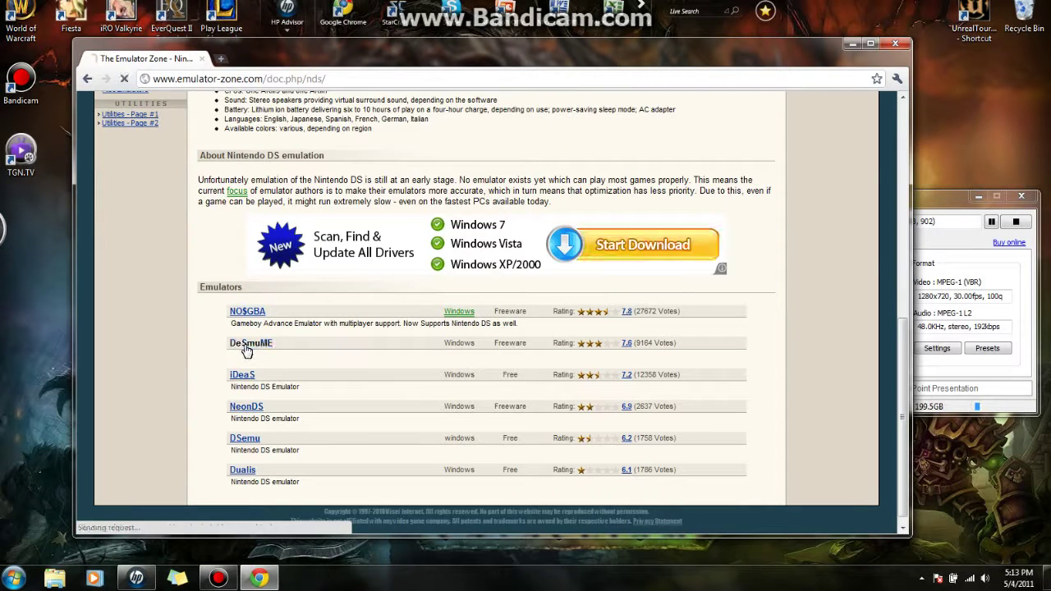
# - Download DeSmuME 0.9.7 for Windows and open the desmume-0.9.7-win32 archive
pyautogui.scroll(-4, 214, 338)
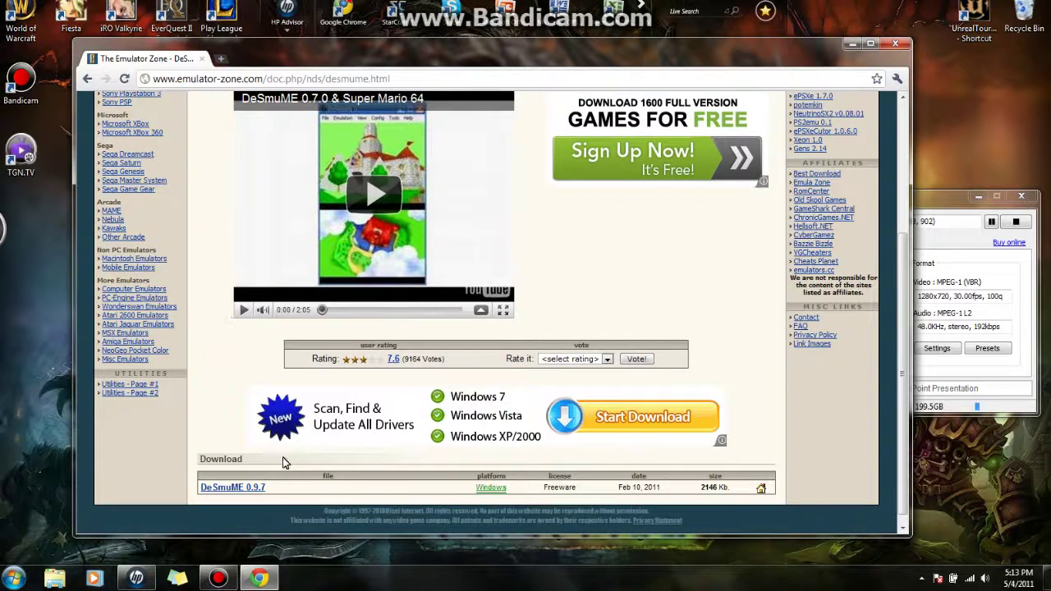
pyautogui.click(233, 488)
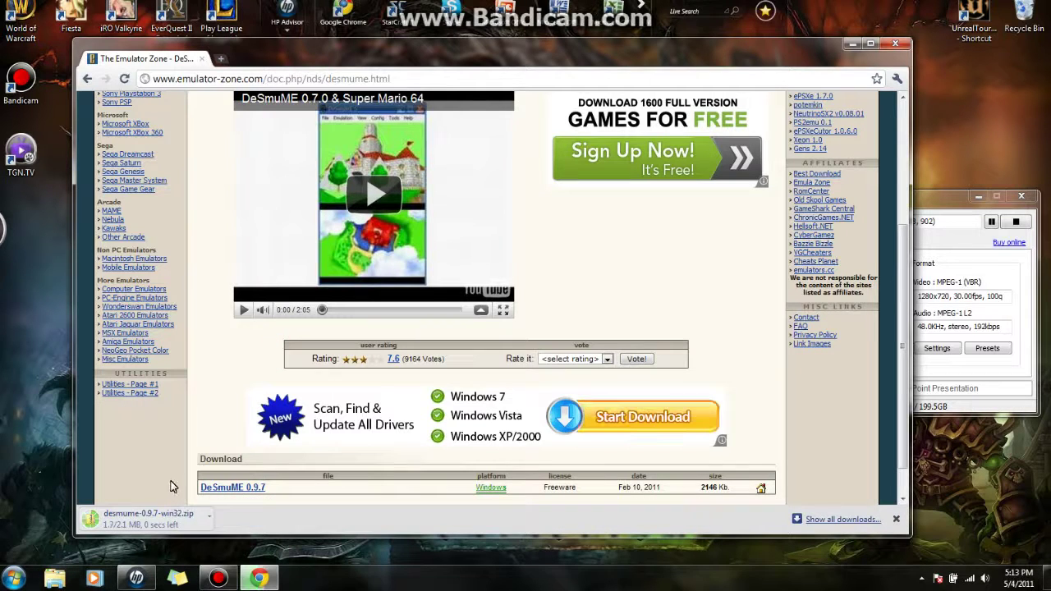
pyautogui.click(140, 526)
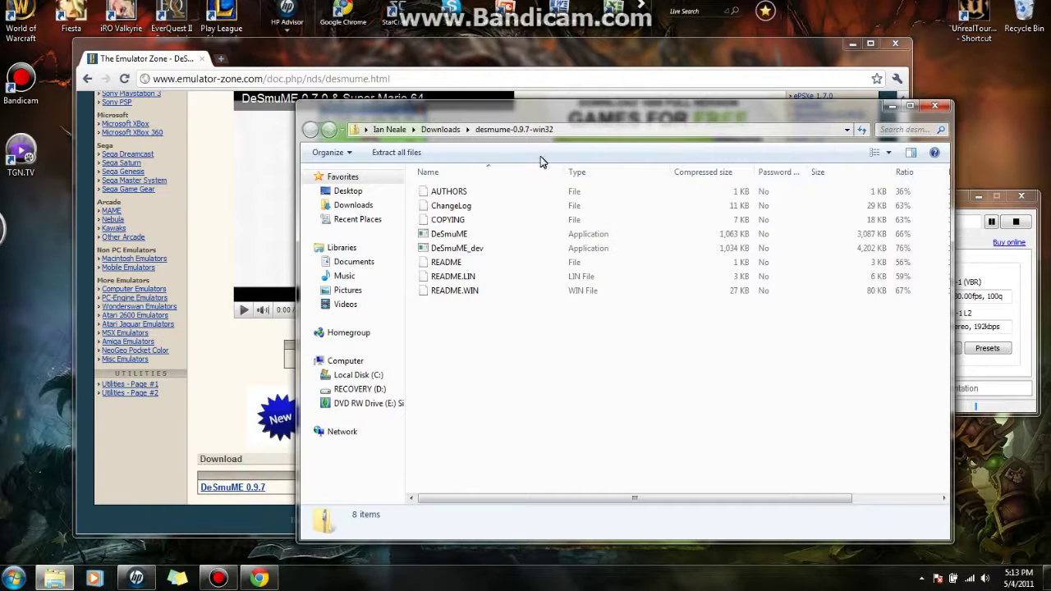
pyautogui.moveTo(460, 113); pyautogui.dragTo(438, 82)
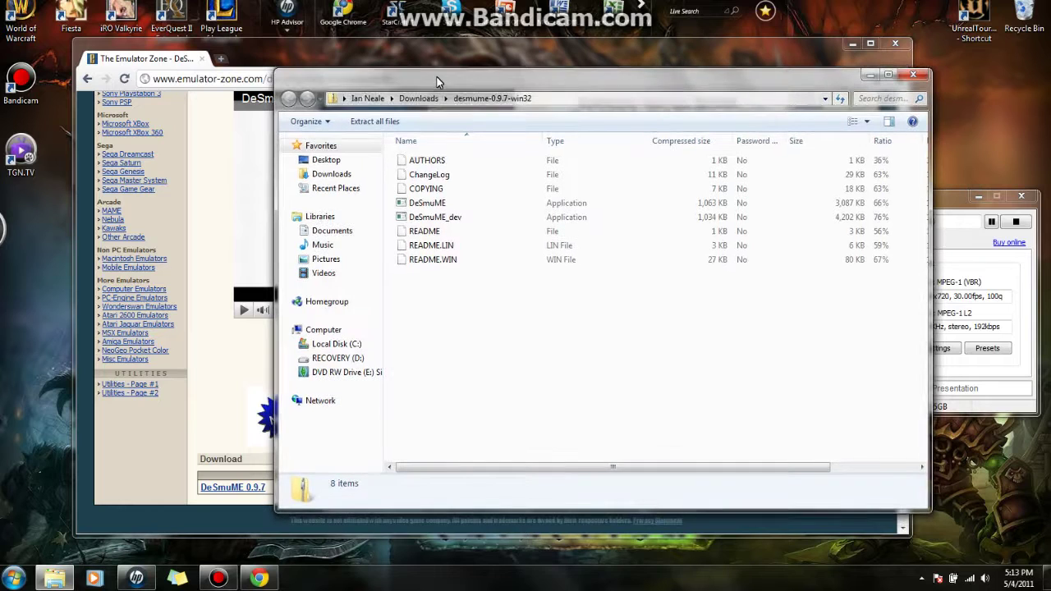
# - Open the DeSmuME application inside the archive and choose to extract all files first
pyautogui.doubleClick(453, 205)
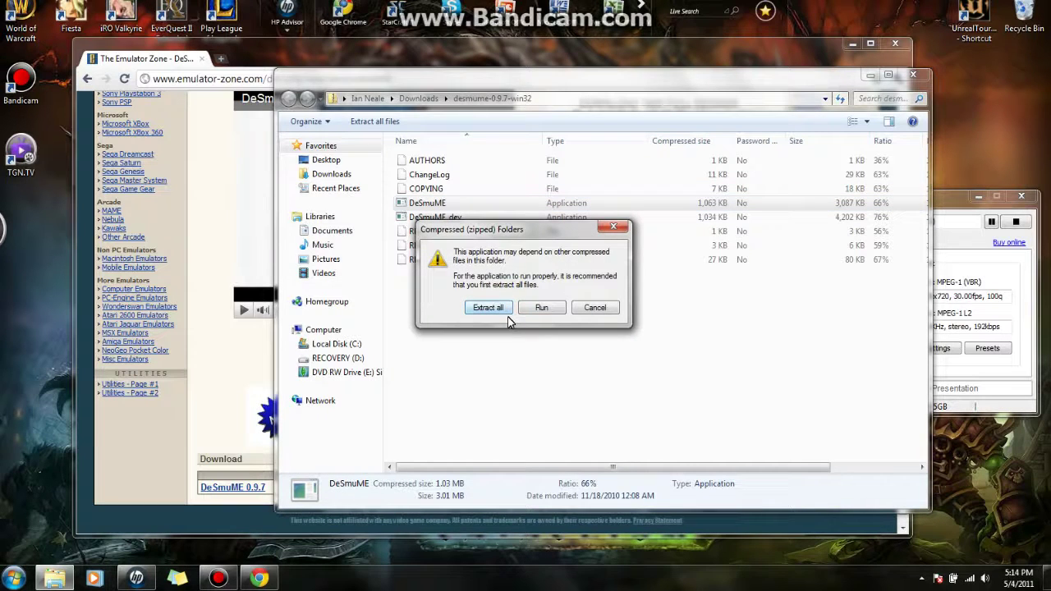
pyautogui.click(613, 227)
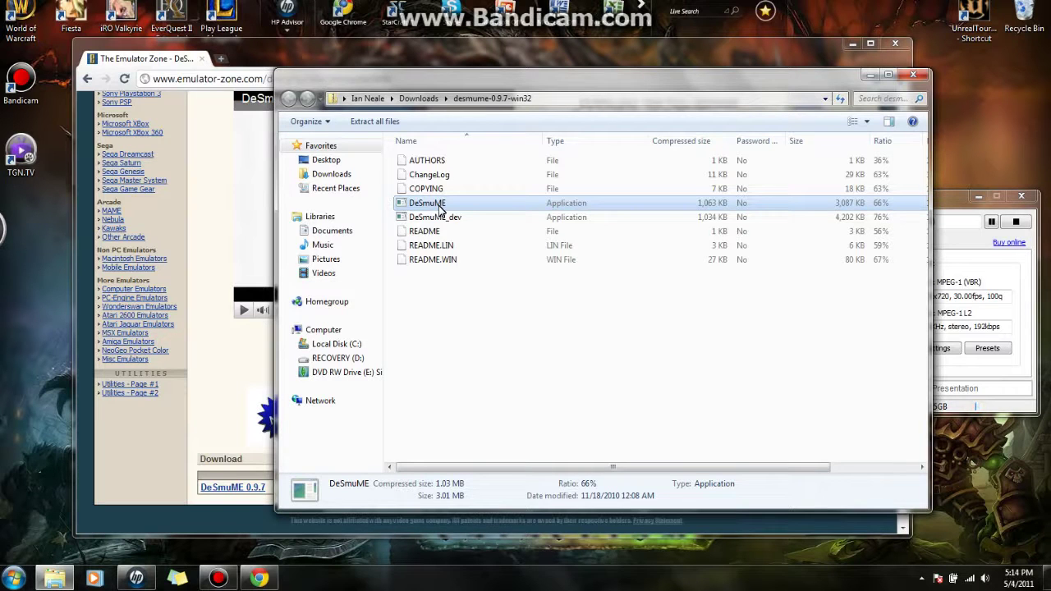
pyautogui.doubleClick(441, 206)
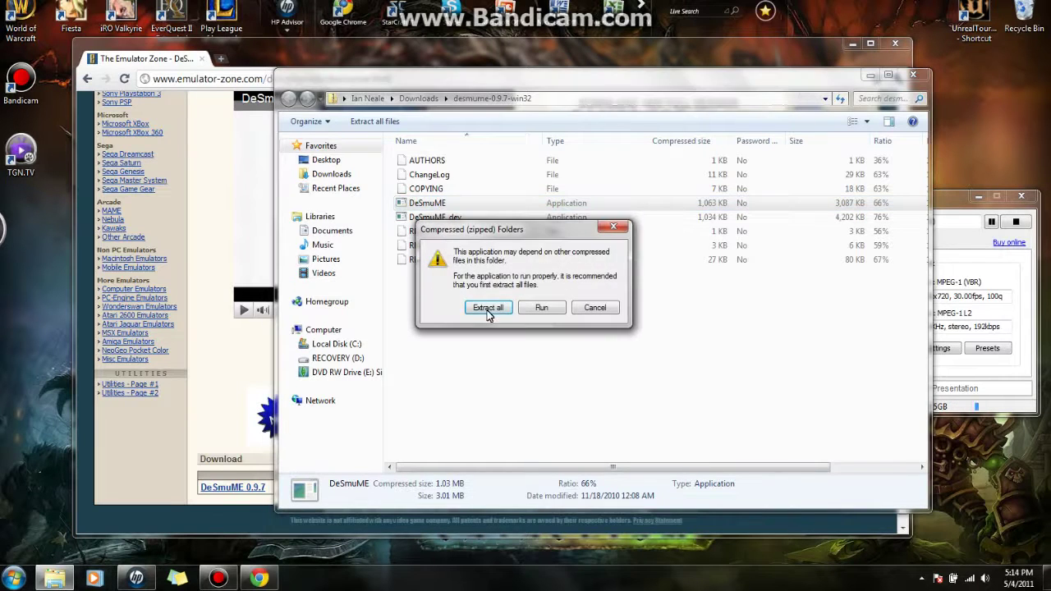
pyautogui.click(488, 308)
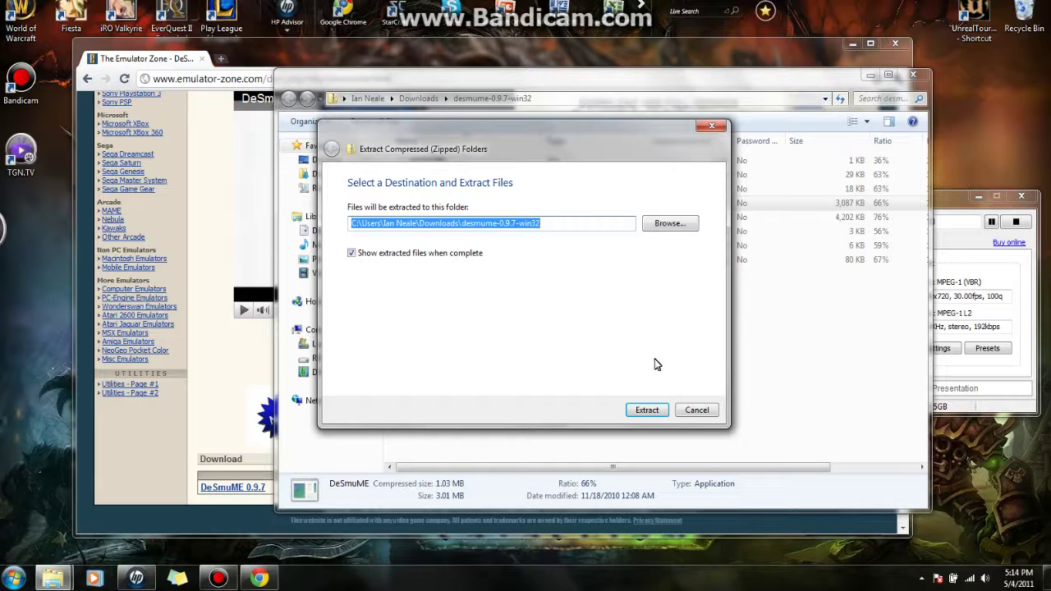
# - Browse for the extraction destination and select the Games folder on Local Disk (C:)
pyautogui.click(667, 225)
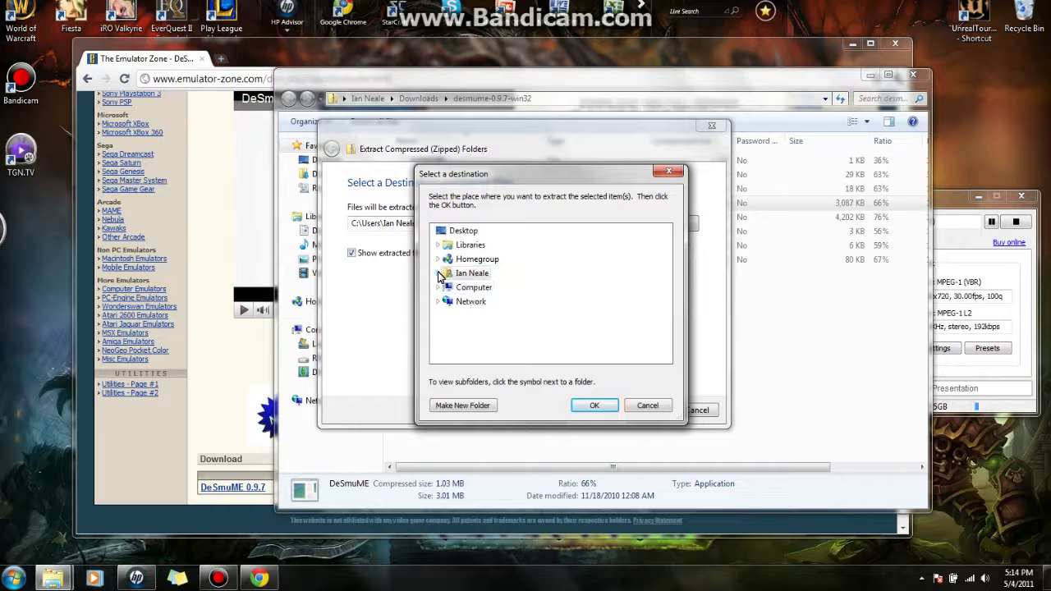
pyautogui.click(440, 273)
pyautogui.click(441, 273)
pyautogui.click(440, 245)
pyautogui.click(439, 246)
pyautogui.click(438, 287)
pyautogui.click(493, 303)
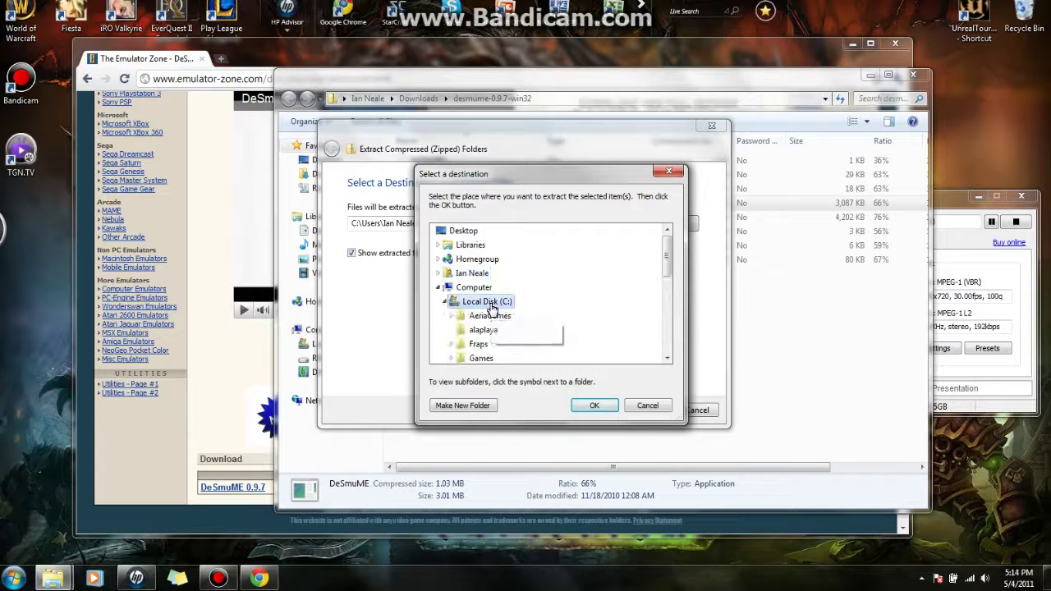
pyautogui.click(485, 356)
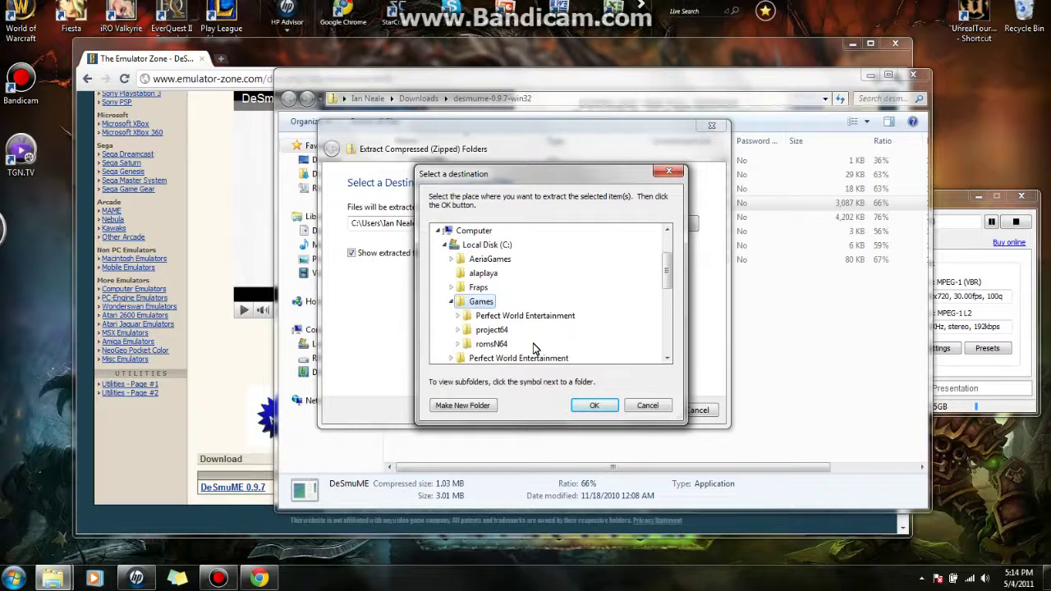
pyautogui.scroll(-1, 530, 349)
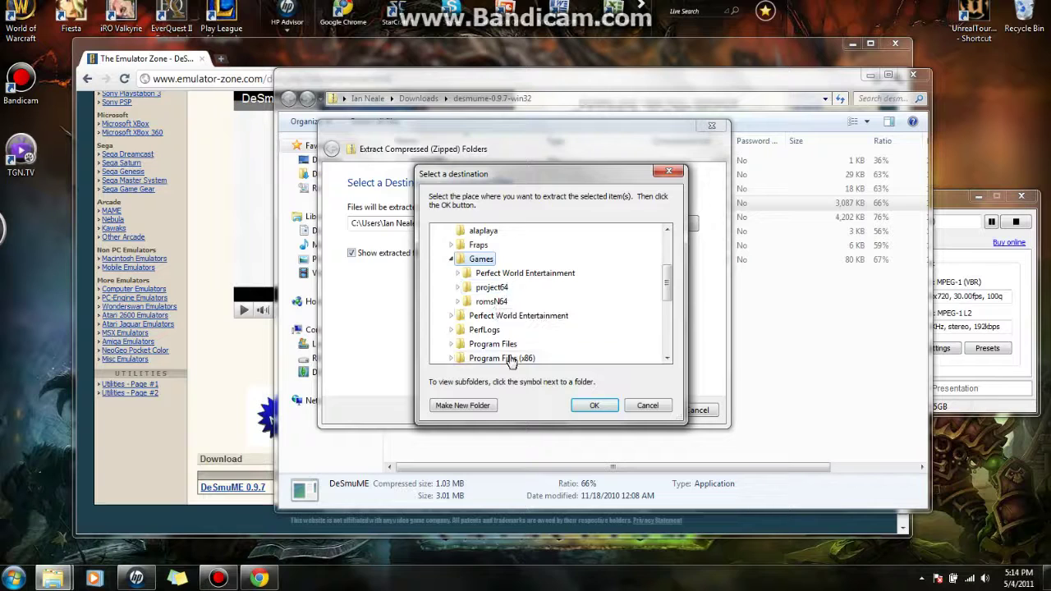
# - Create a new folder named DSemulator inside Games and extract the archive's files into it
pyautogui.click(463, 405)
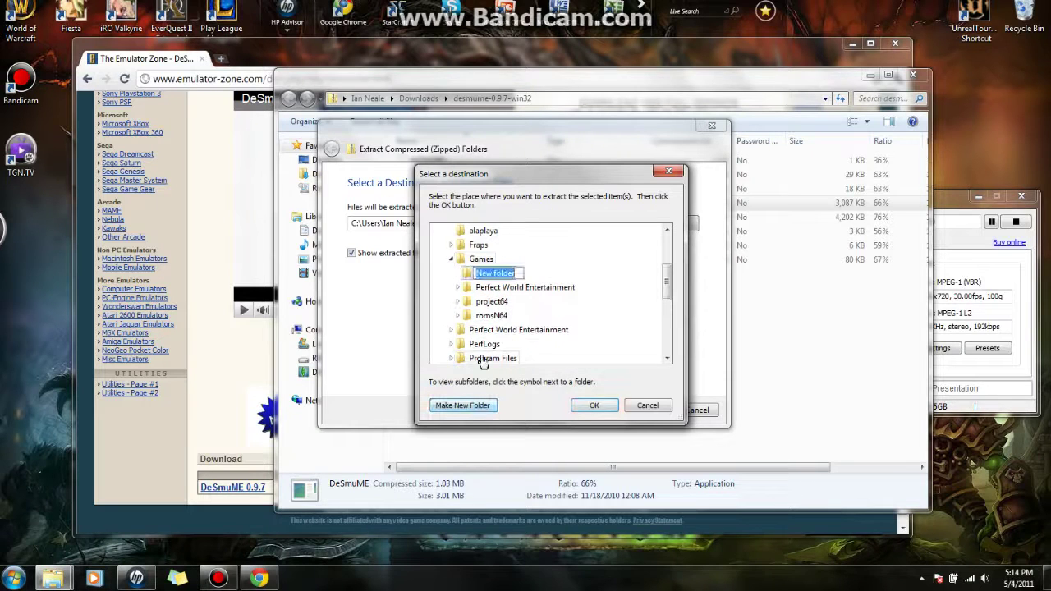
pyautogui.press('BackSpace')
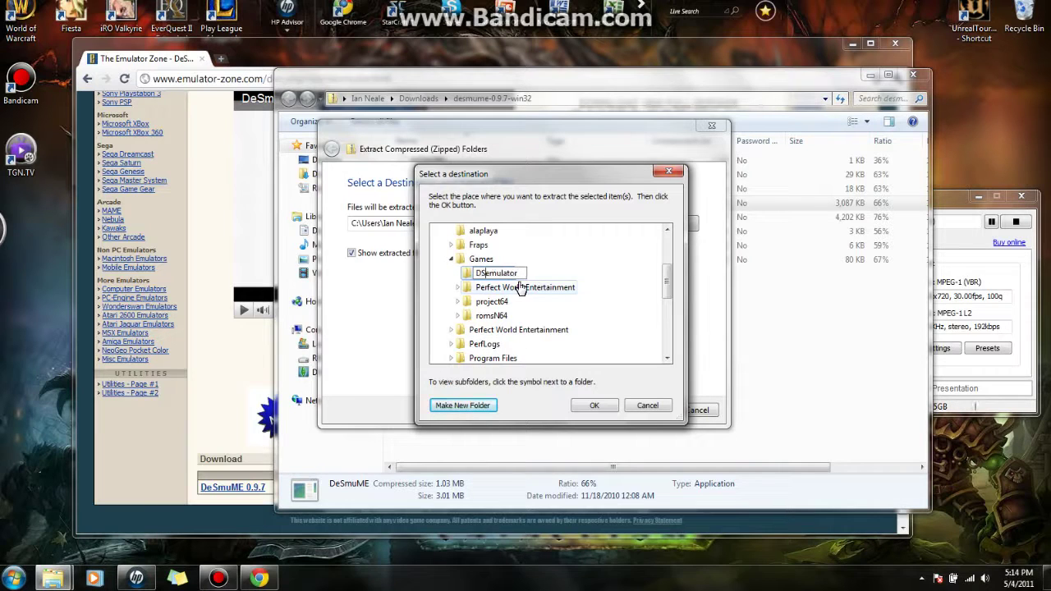
pyautogui.press('Return')
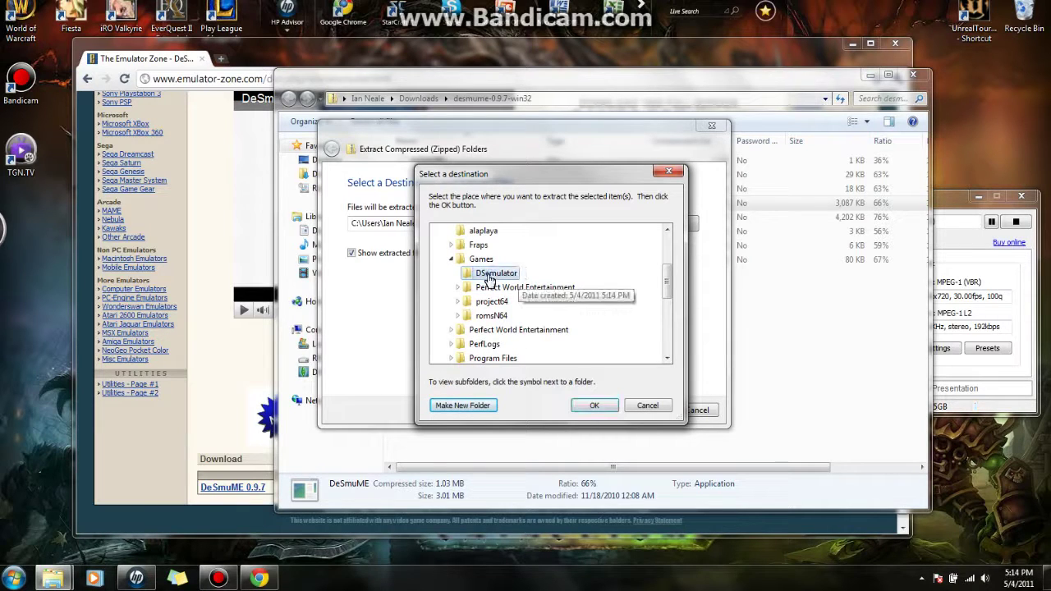
pyautogui.click(593, 408)
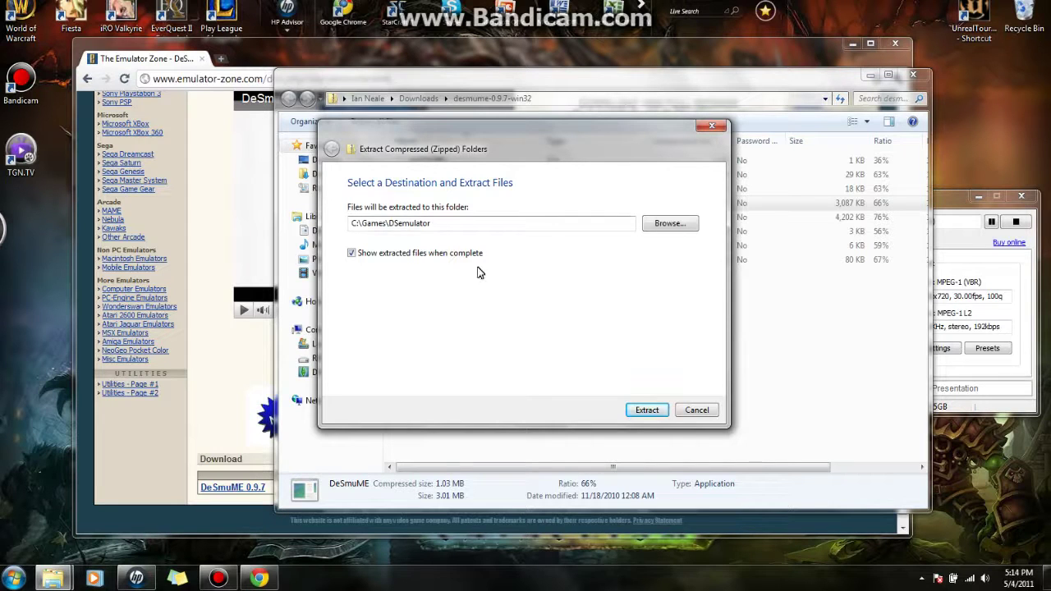
pyautogui.click(646, 411)
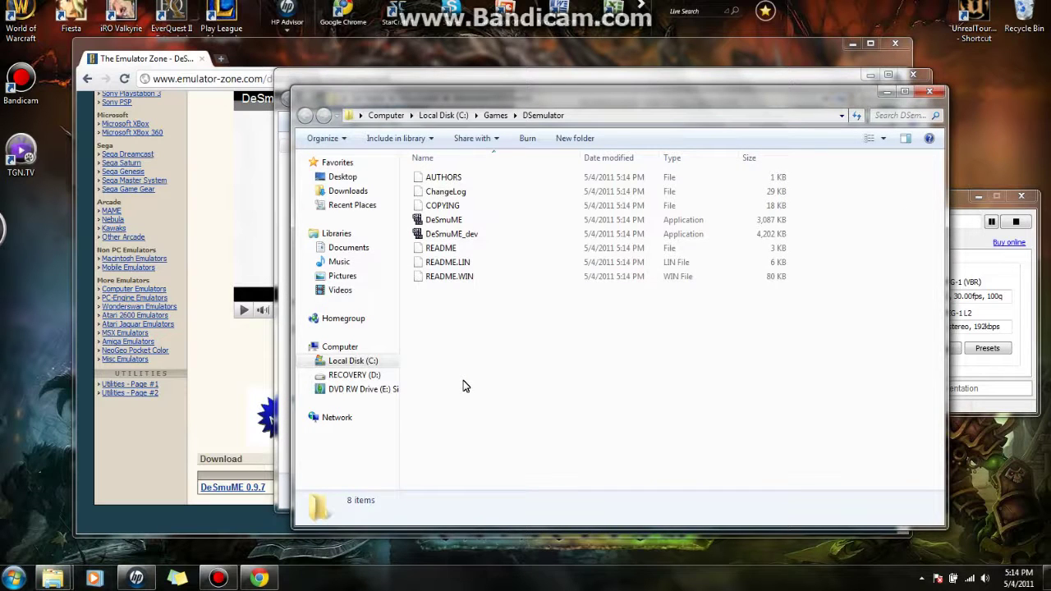
# - Launch DeSmuME from the extracted DSemulator folder, and close both folder windows to get back to the browser
pyautogui.doubleClick(448, 222)
pyautogui.click(545, 294)
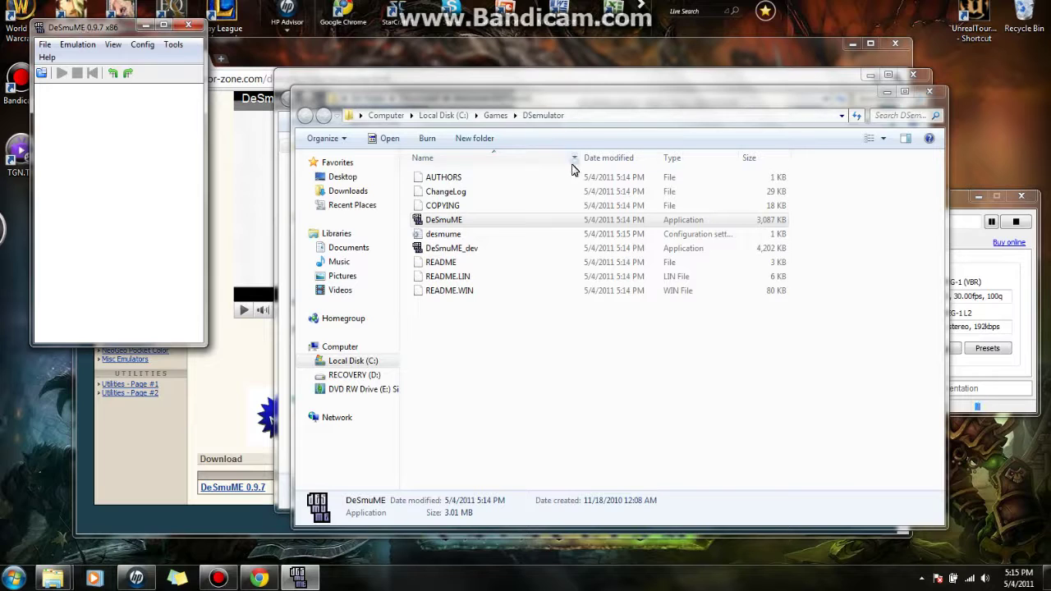
pyautogui.click(930, 93)
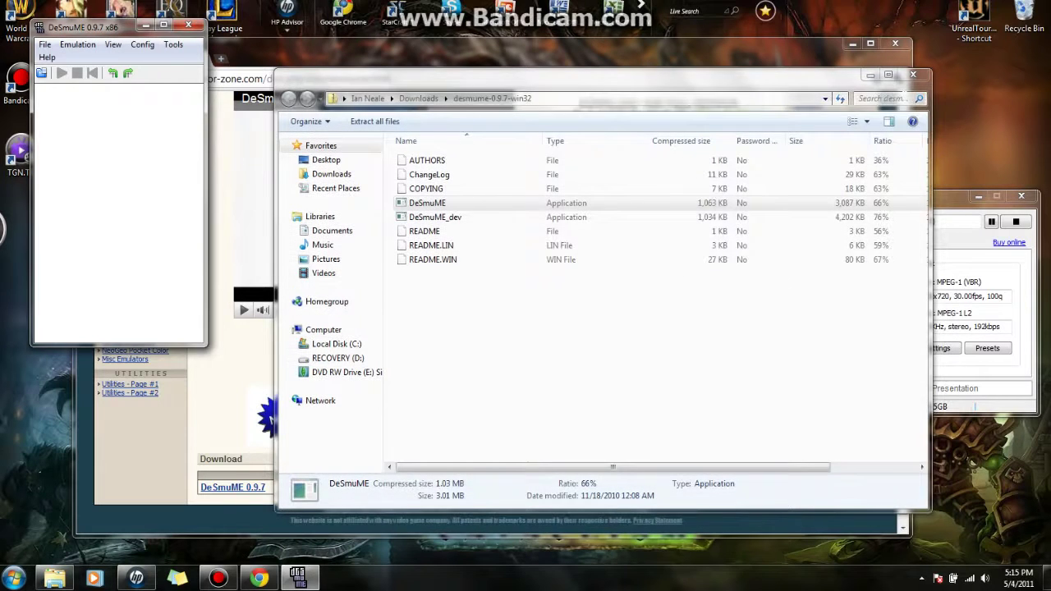
pyautogui.click(918, 91)
pyautogui.moveTo(475, 39); pyautogui.dragTo(605, 39)
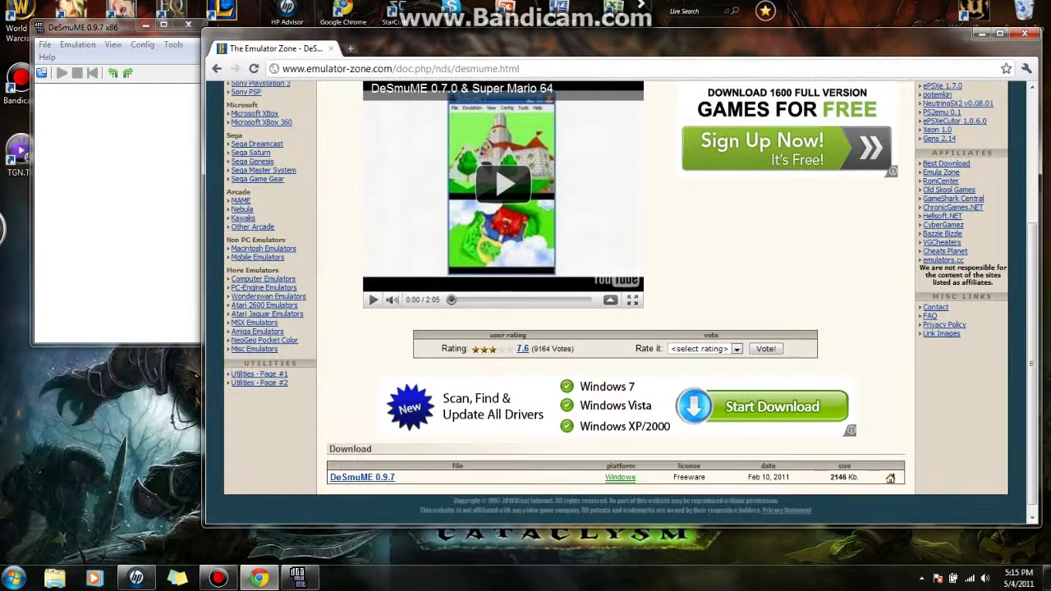
# - Return to google.com and search for "ds roms"
pyautogui.click(427, 70)
pyautogui.write('google.com')
pyautogui.press('Return')
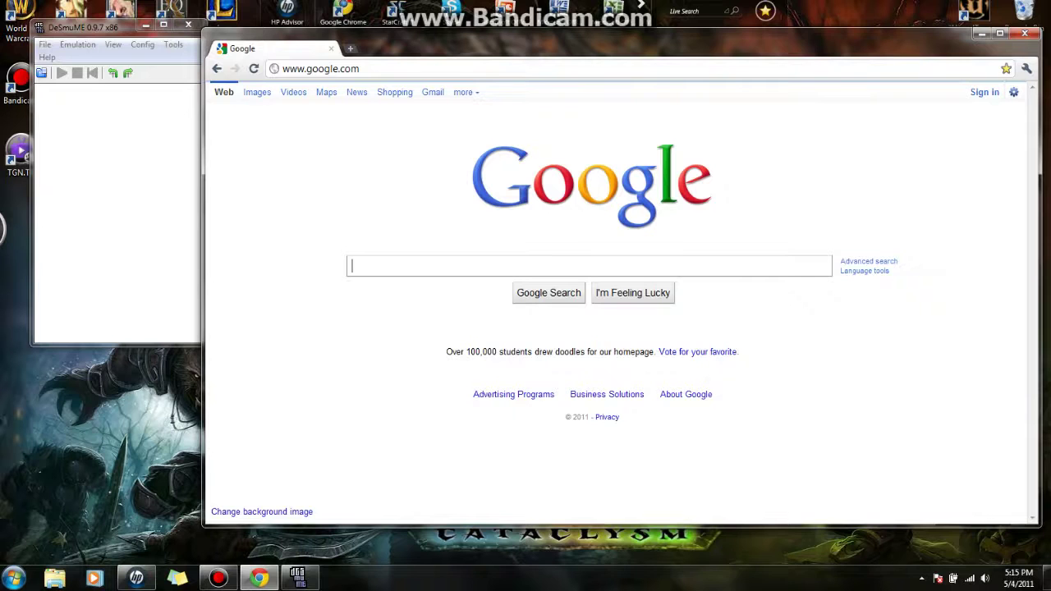
pyautogui.write('ds')
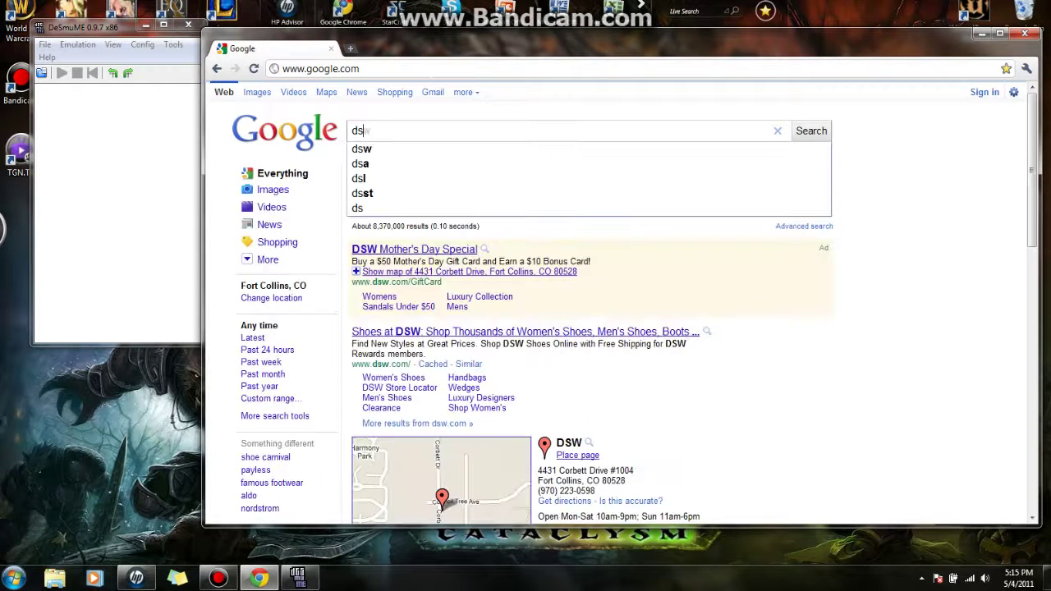
pyautogui.write(' roms')
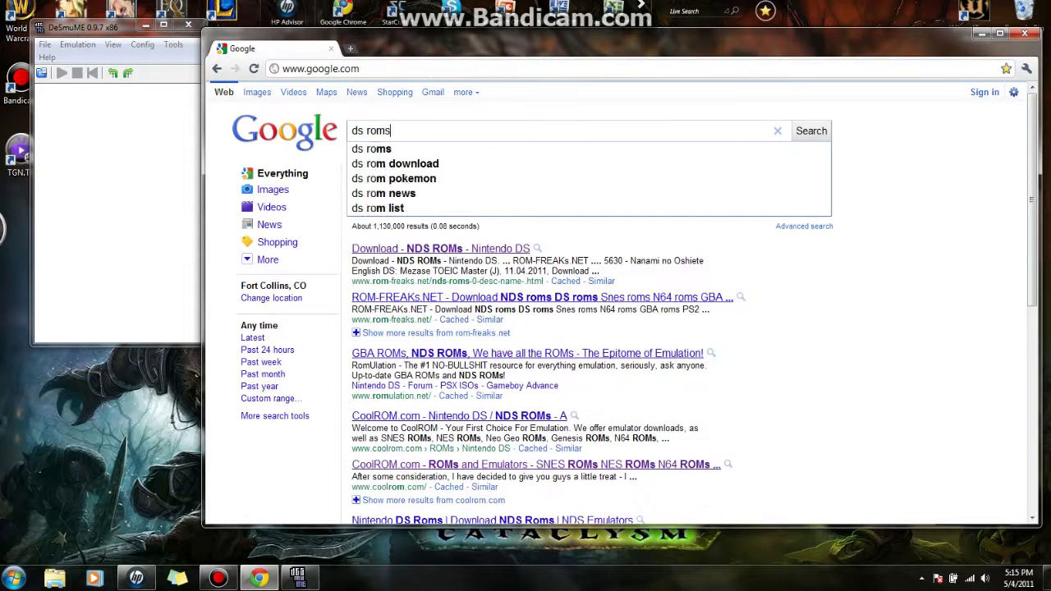
pyautogui.press('Return')
# - Open the rom-freaks.net NDS ROMs page from the search results and close its advertising overlay and pop-up tab
pyautogui.click(455, 174)
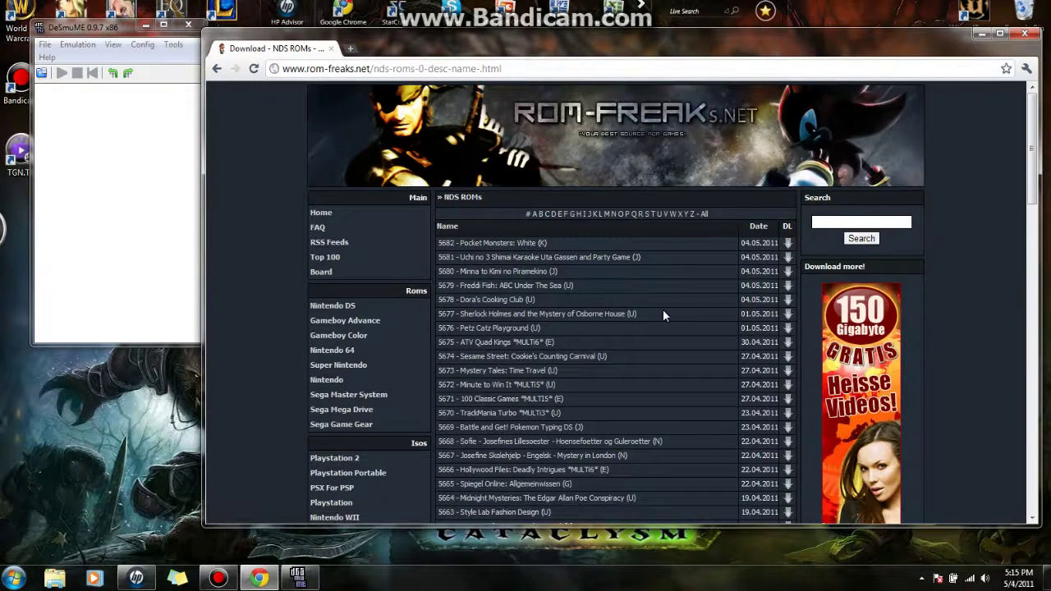
pyautogui.scroll(-1, 663, 308)
pyautogui.click(574, 316)
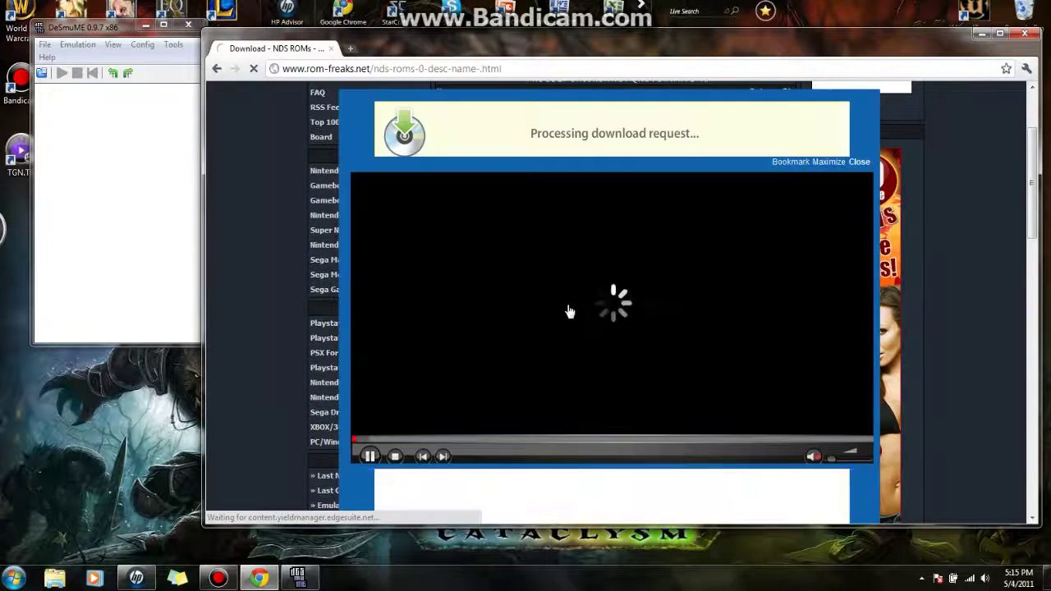
pyautogui.scroll(-2, 580, 345)
pyautogui.scroll(3, 600, 337)
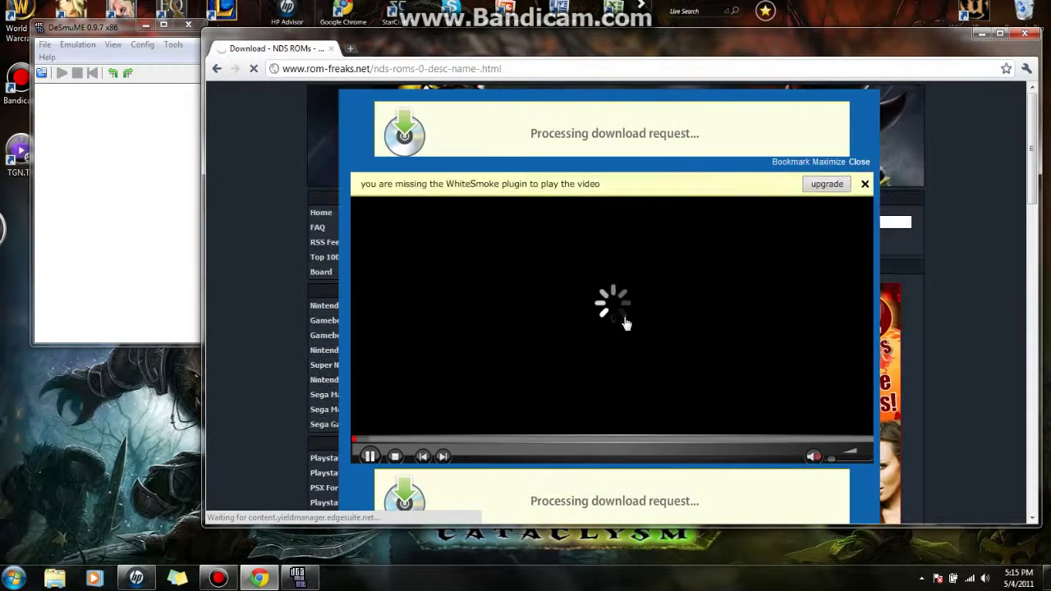
pyautogui.click(864, 183)
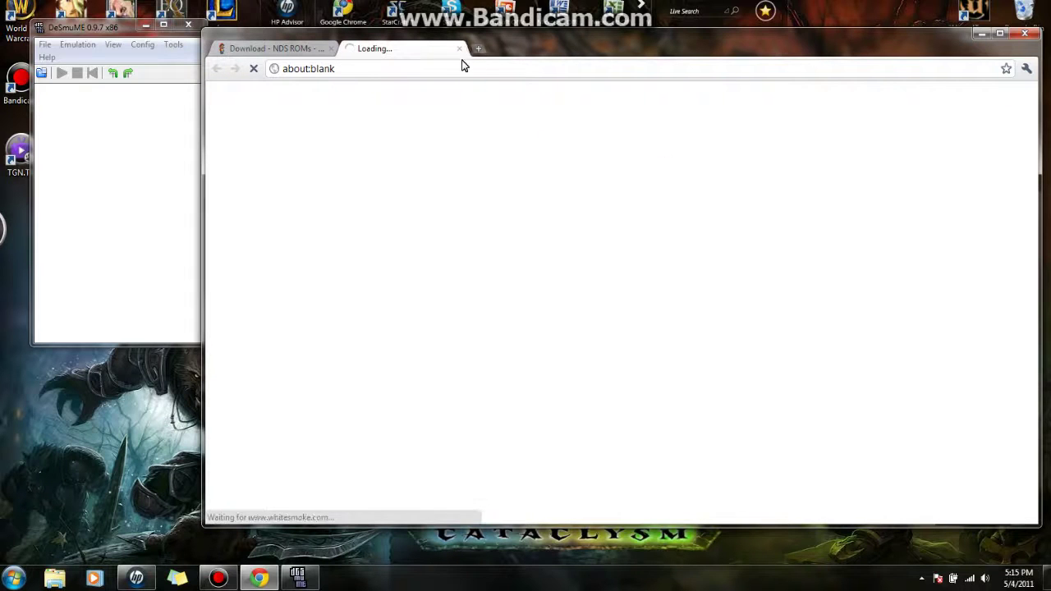
pyautogui.click(459, 49)
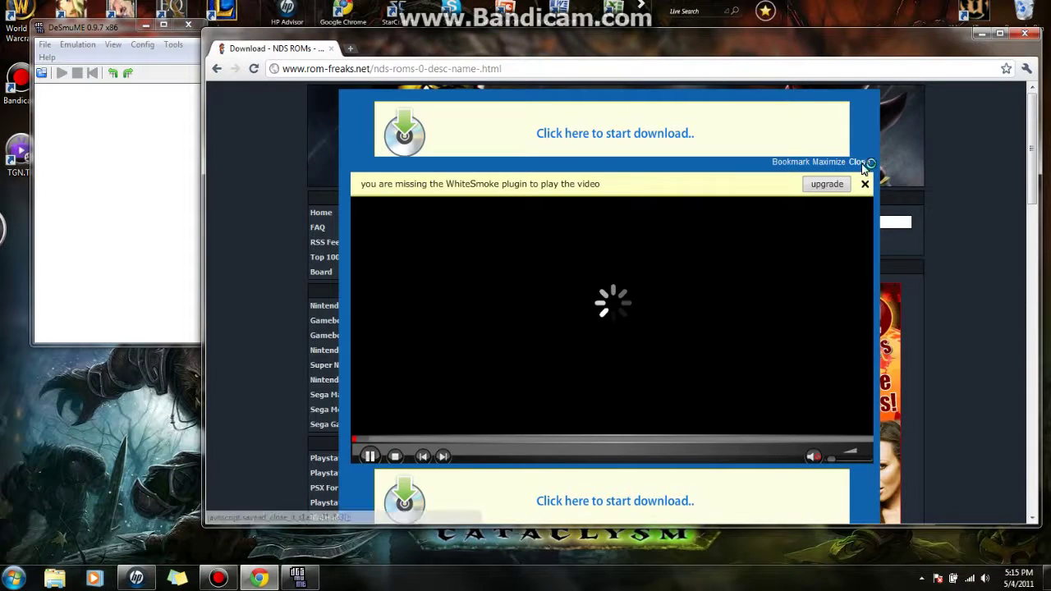
pyautogui.click(860, 162)
pyautogui.scroll(-2, 861, 163)
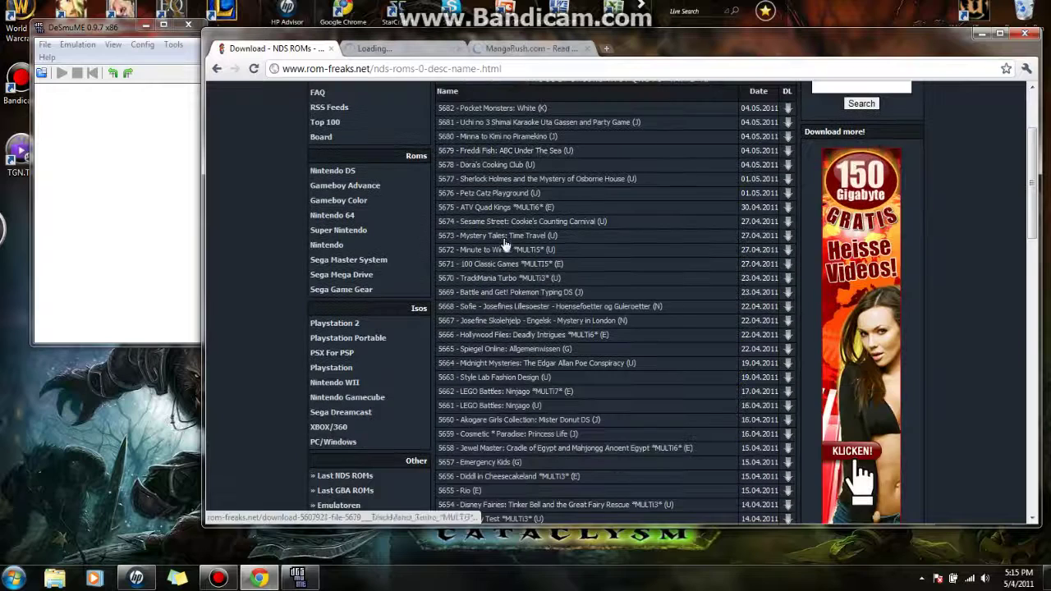
# - List the Nintendo DS ROMs under the letter P and open the download page for 5585 - Pokemon: Black Version (E)
pyautogui.click(335, 170)
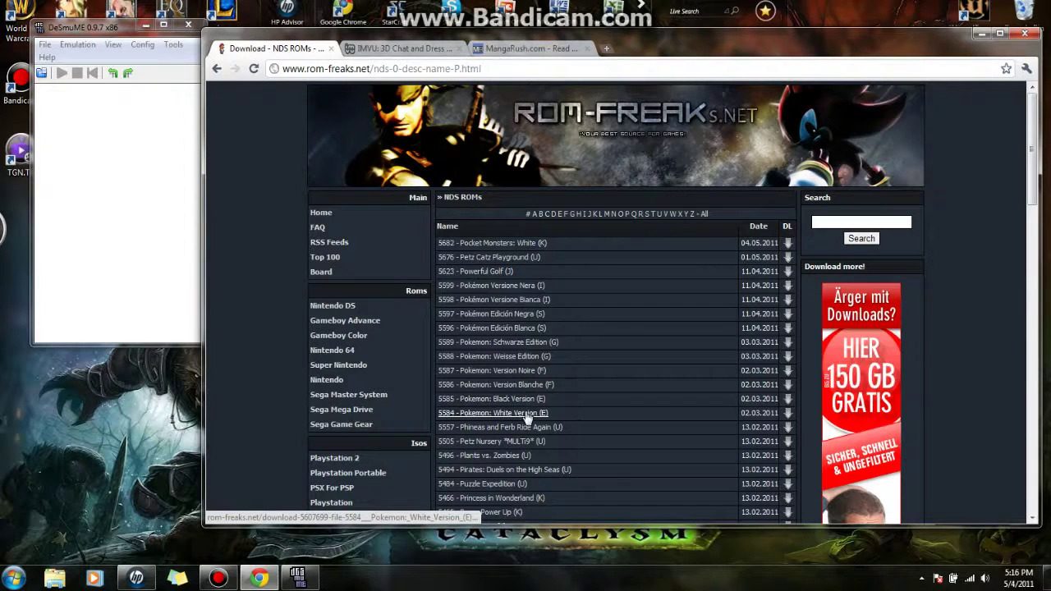
pyautogui.click(784, 402)
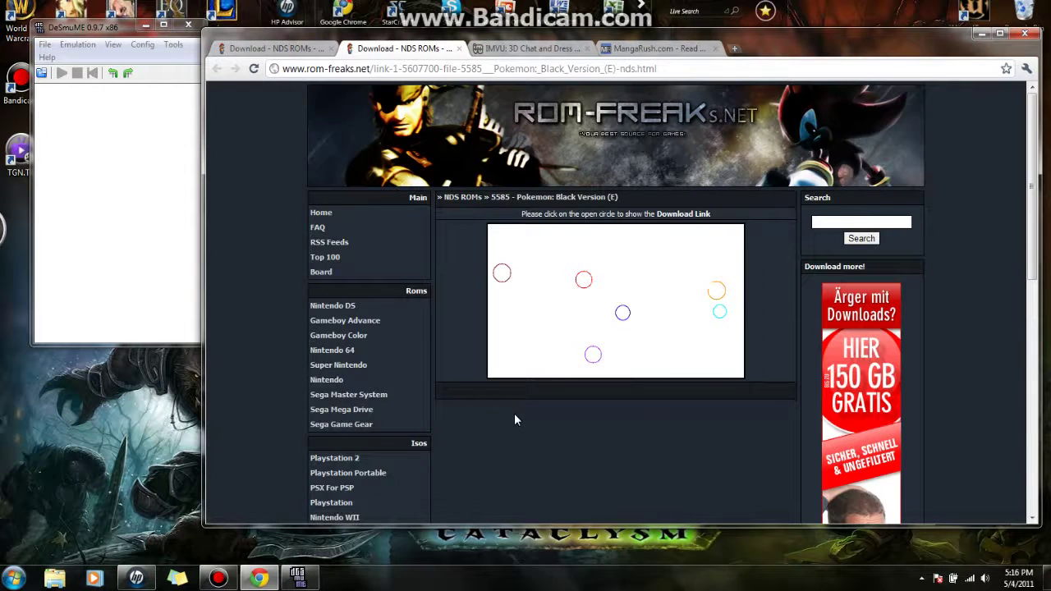
pyautogui.scroll(-1, 515, 413)
pyautogui.scroll(1, 516, 406)
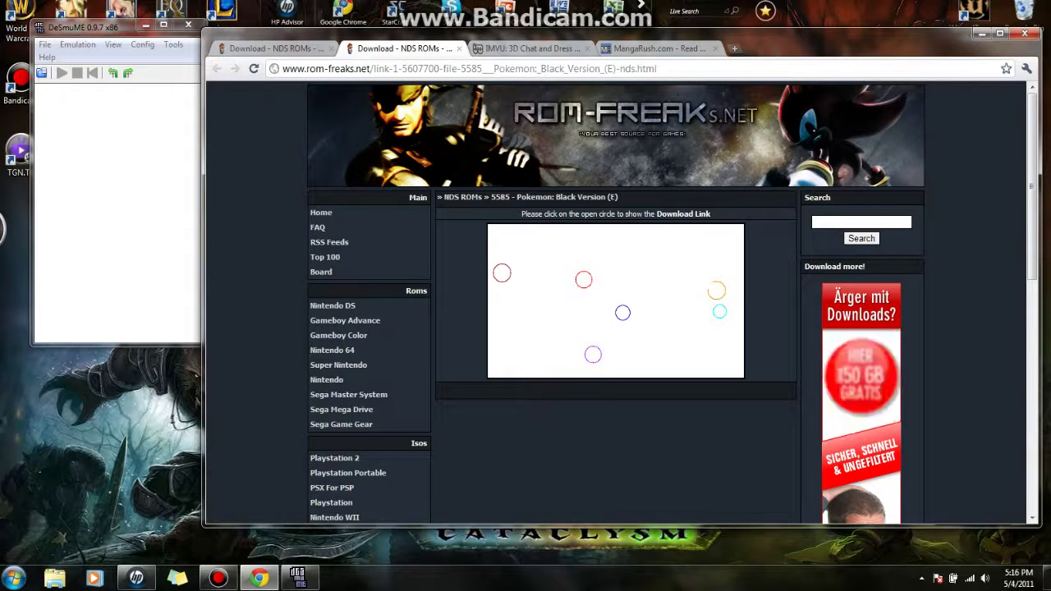
# - Pick the open circle among the closed ones to reveal the Pokemon: Black Version (E) download link
pyautogui.click(716, 291)
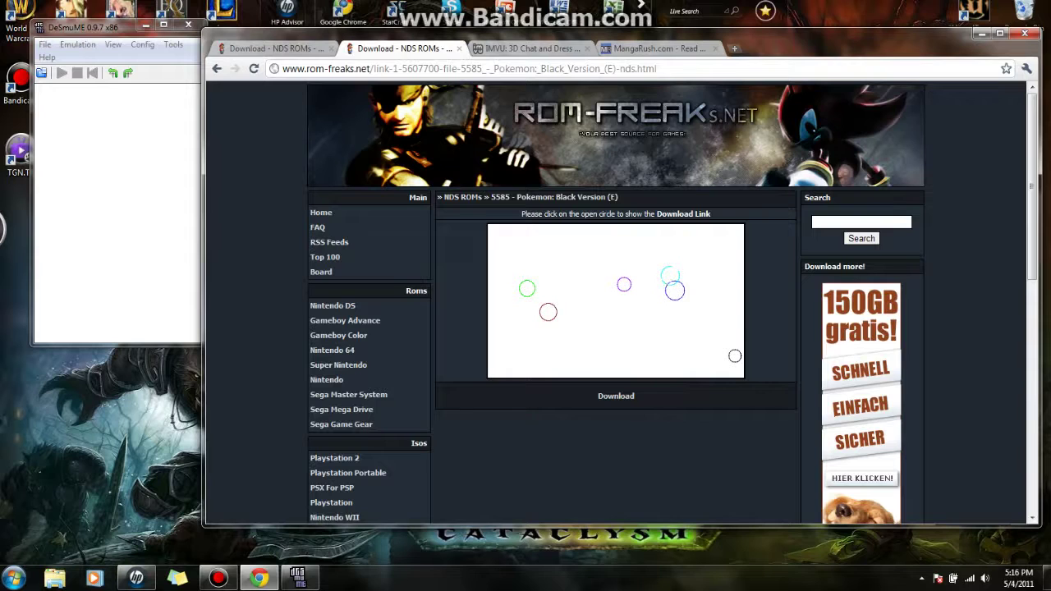
pyautogui.click(672, 283)
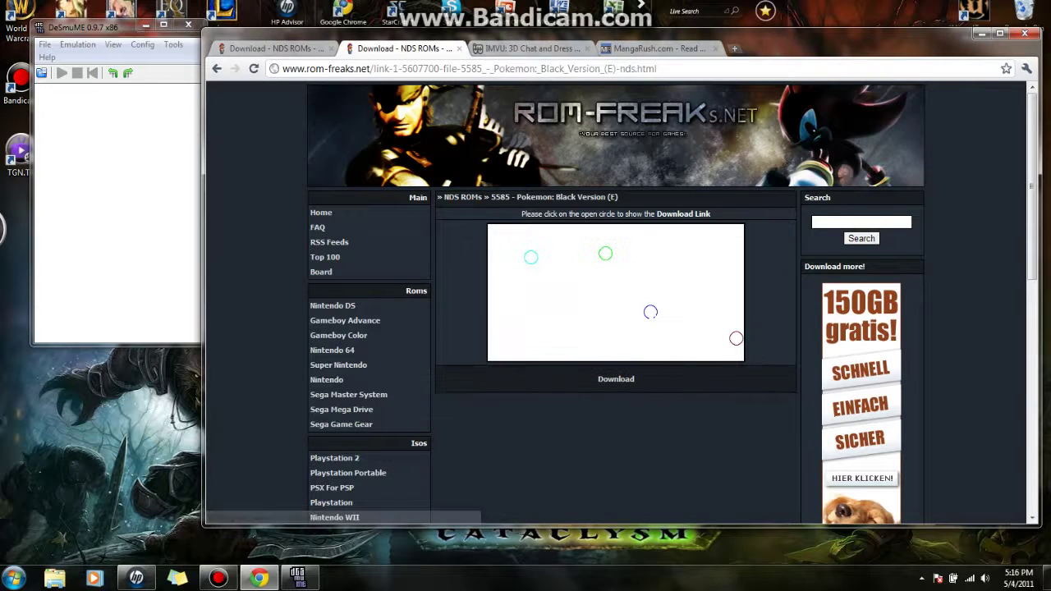
pyautogui.click(651, 312)
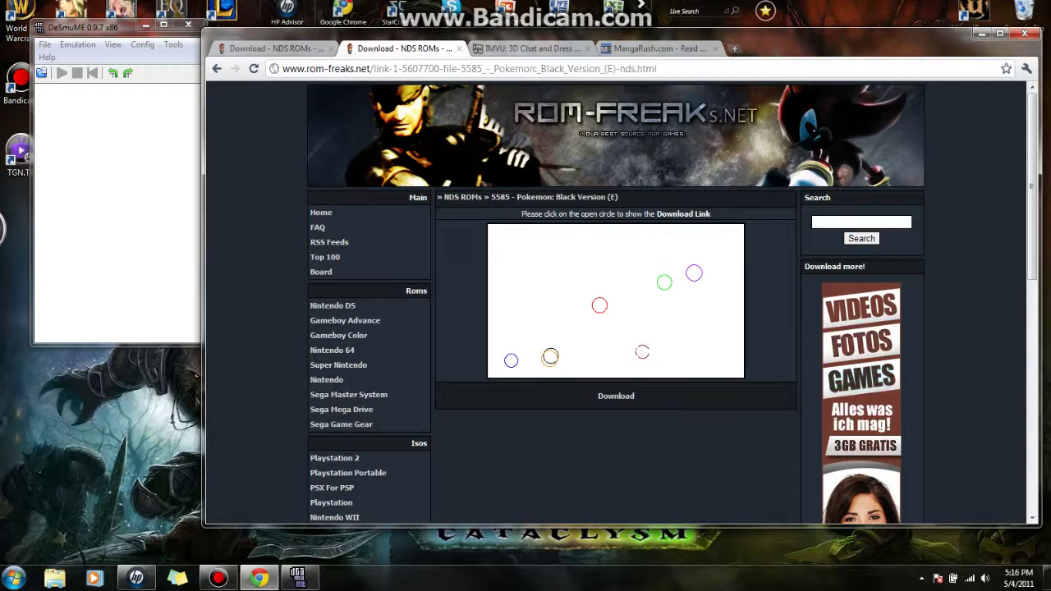
pyautogui.click(642, 353)
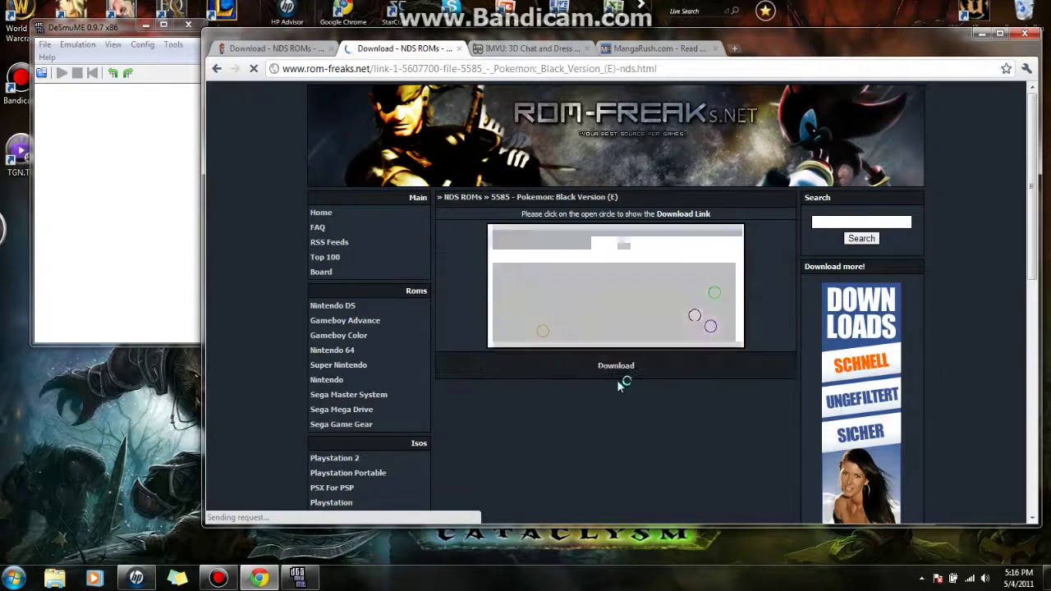
# - Follow the download link to FreakShare and try to download the ROM file there
pyautogui.click(618, 368)
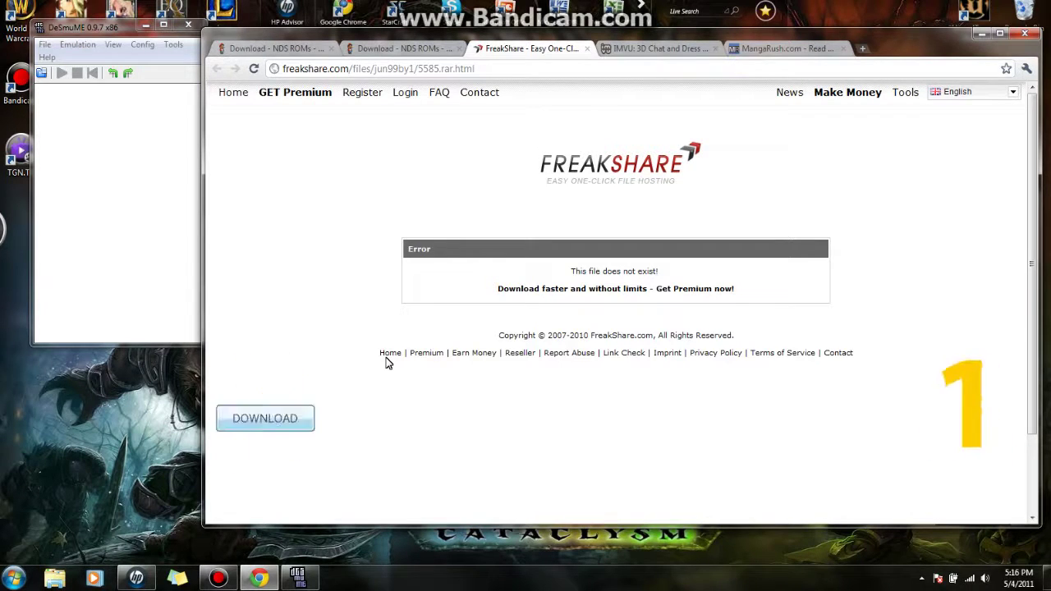
pyautogui.click(310, 423)
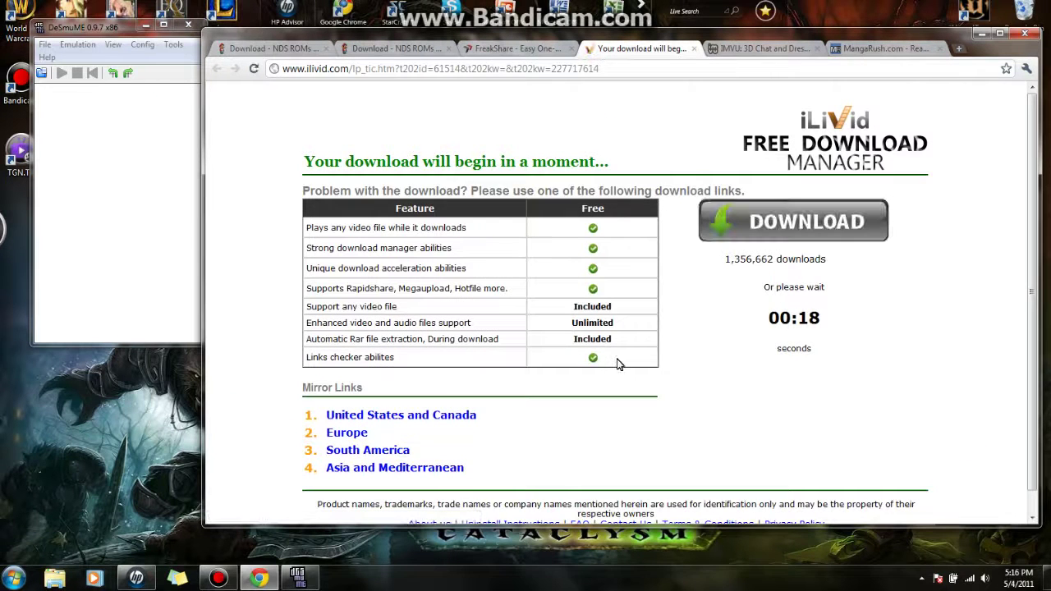
pyautogui.scroll(-1, 619, 365)
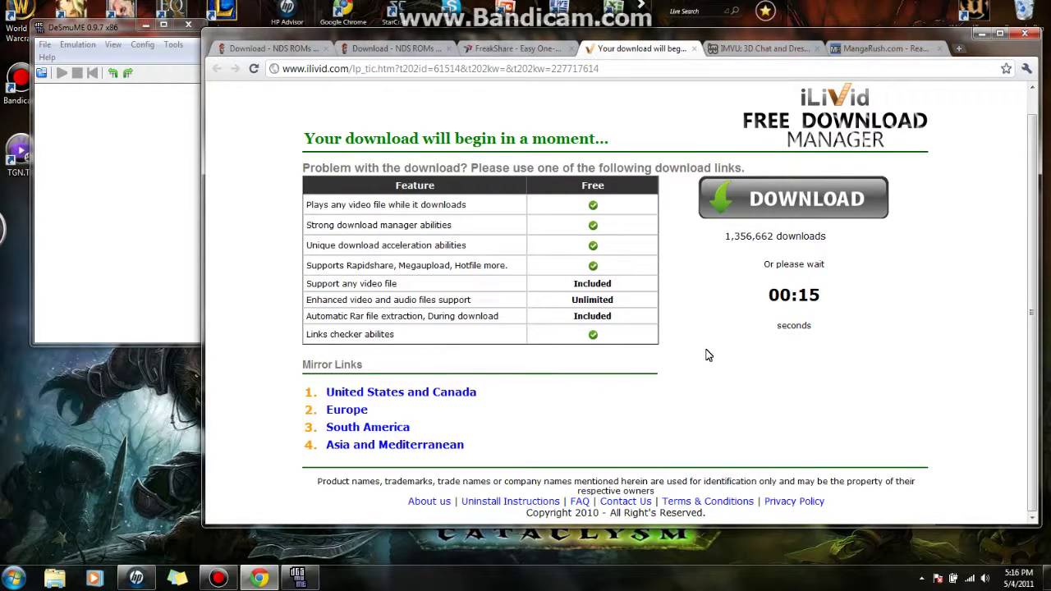
# - Close the MangaRush, IMVU, Pokemon: Black Version and FreakShare tabs
pyautogui.click(869, 48)
pyautogui.click(940, 49)
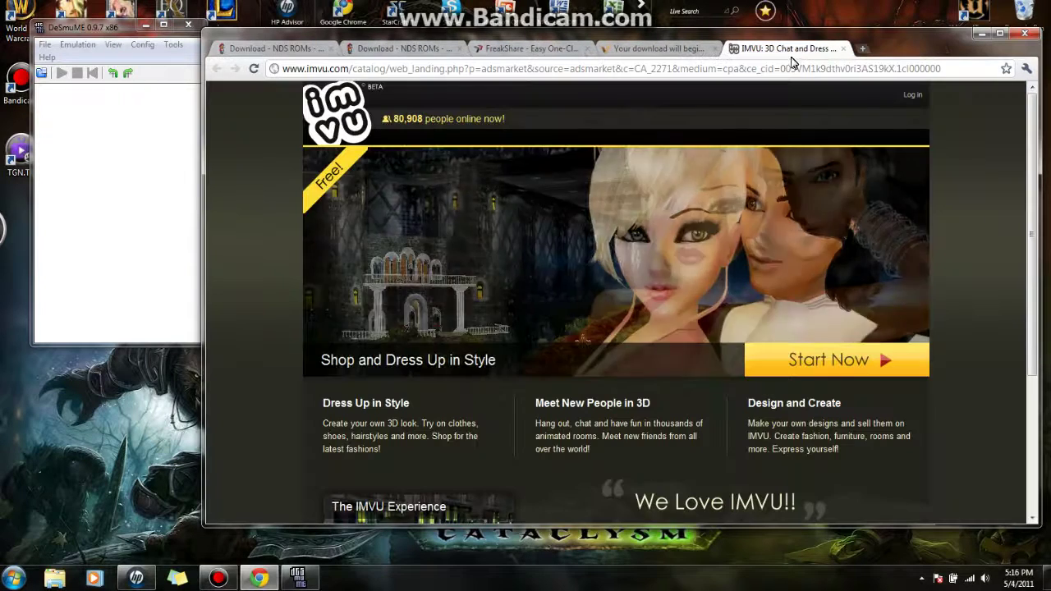
pyautogui.click(844, 49)
pyautogui.click(389, 48)
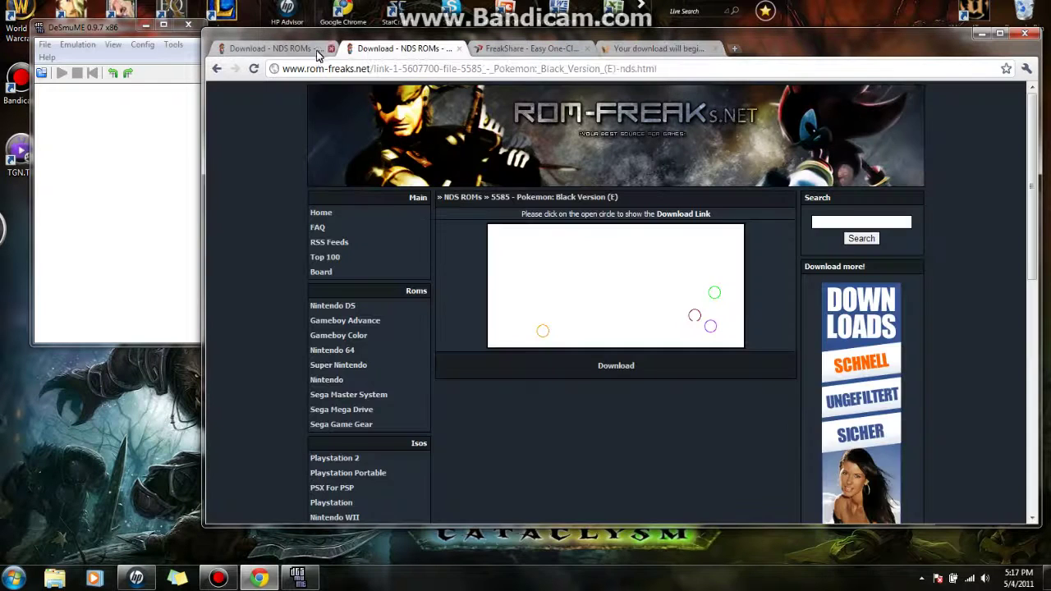
pyautogui.click(272, 48)
pyautogui.click(427, 49)
pyautogui.click(458, 48)
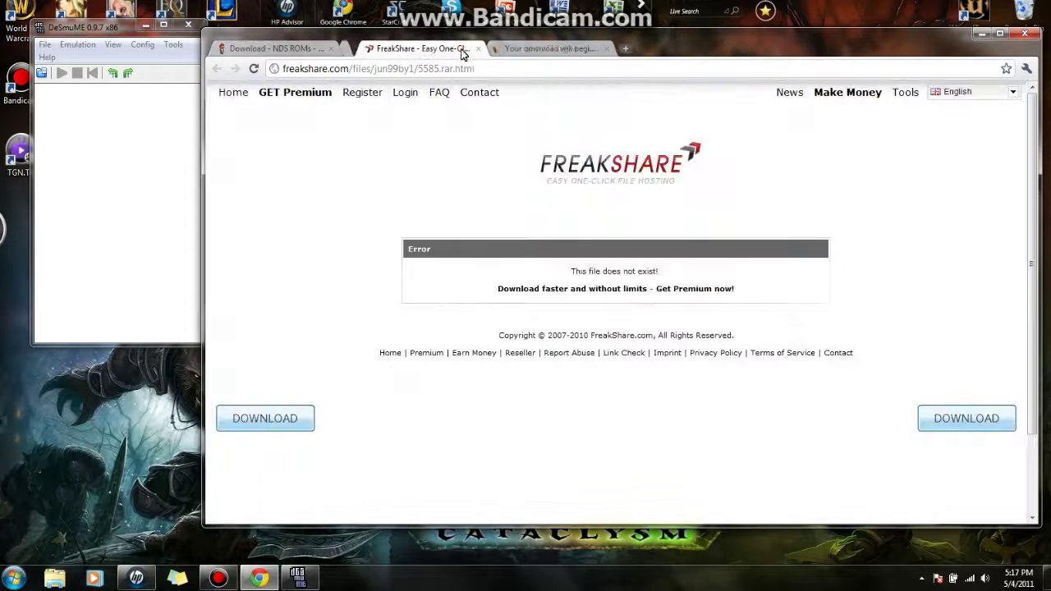
pyautogui.click(458, 48)
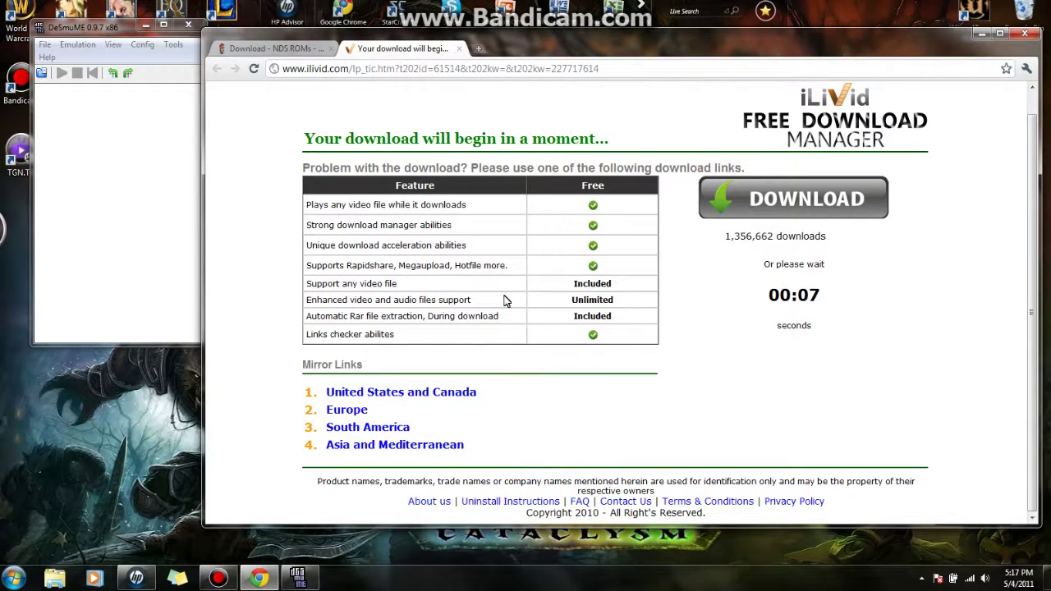
# - Close the iLivid download page and go back from the rom-freaks.net list to the "ds roms" search results
pyautogui.click(273, 48)
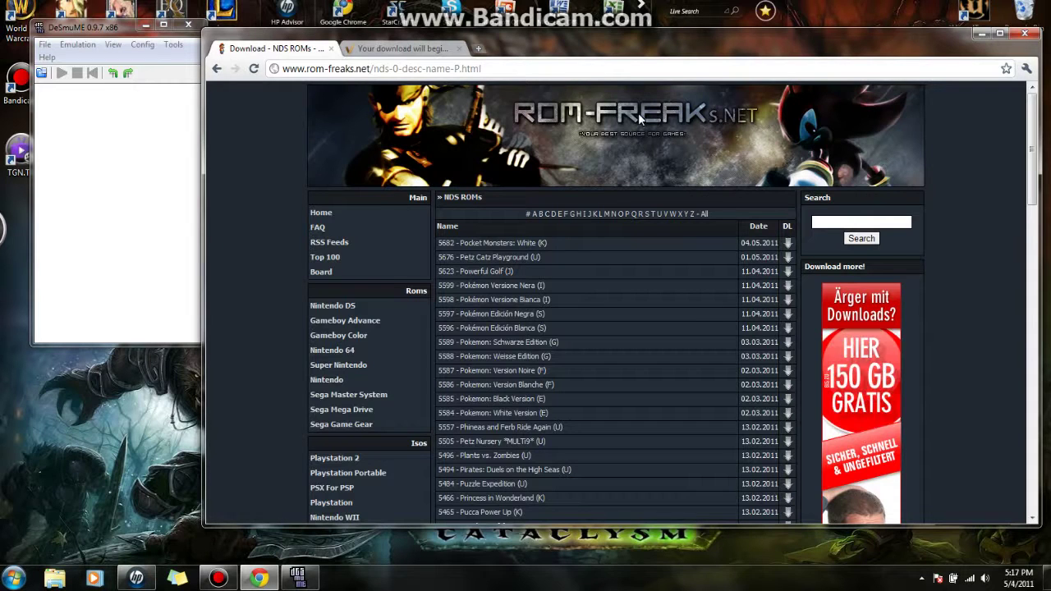
pyautogui.click(382, 50)
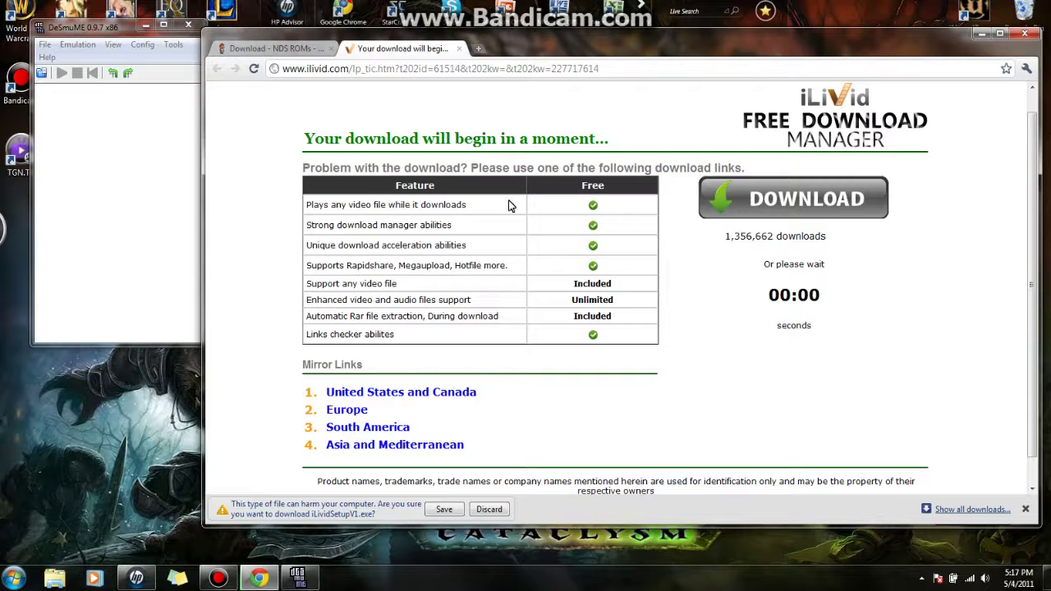
pyautogui.click(460, 49)
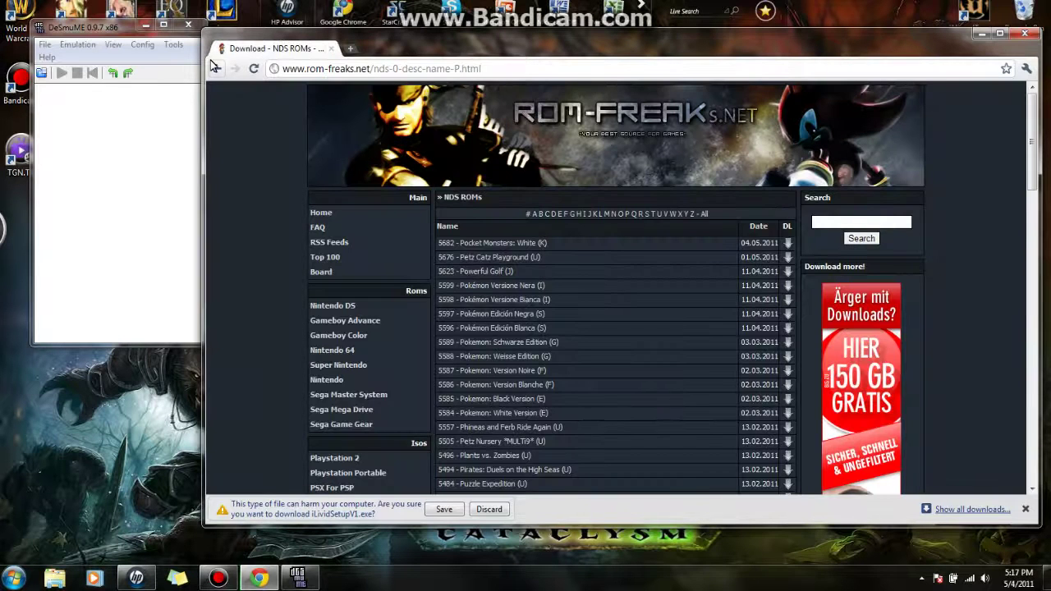
pyautogui.click(217, 68)
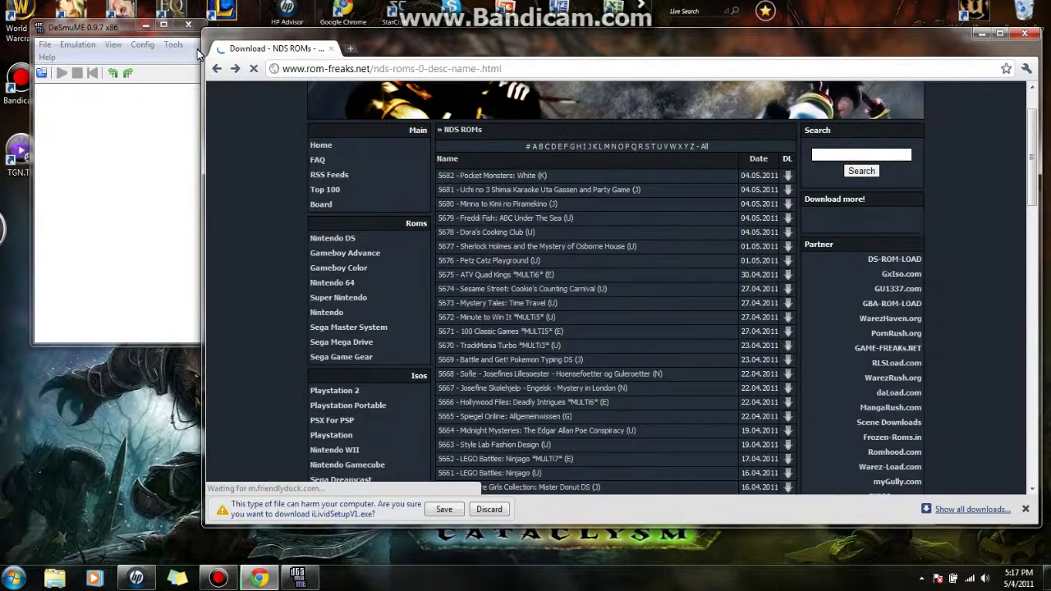
pyautogui.click(217, 68)
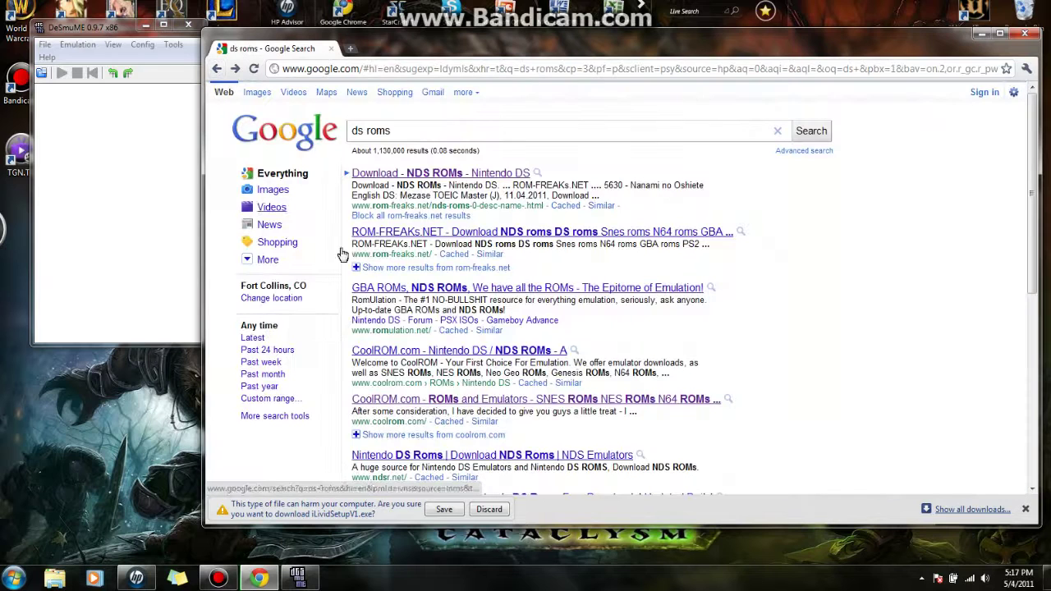
# - Open CoolROM.com from the search results and list its Nintendo DS ROM files under the letter P
pyautogui.scroll(-2, 678, 273)
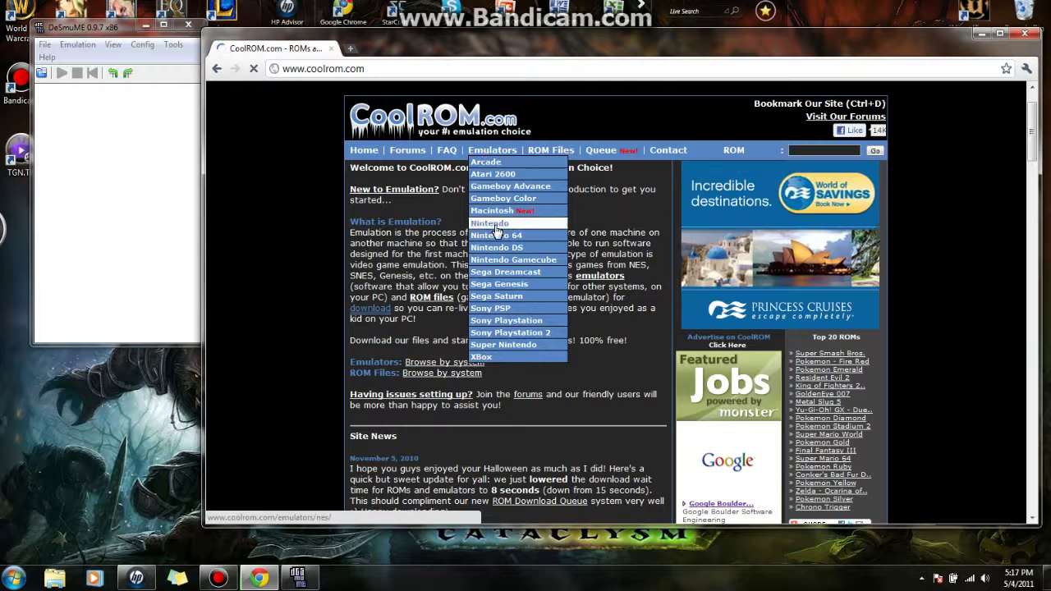
pyautogui.moveTo(552, 154)
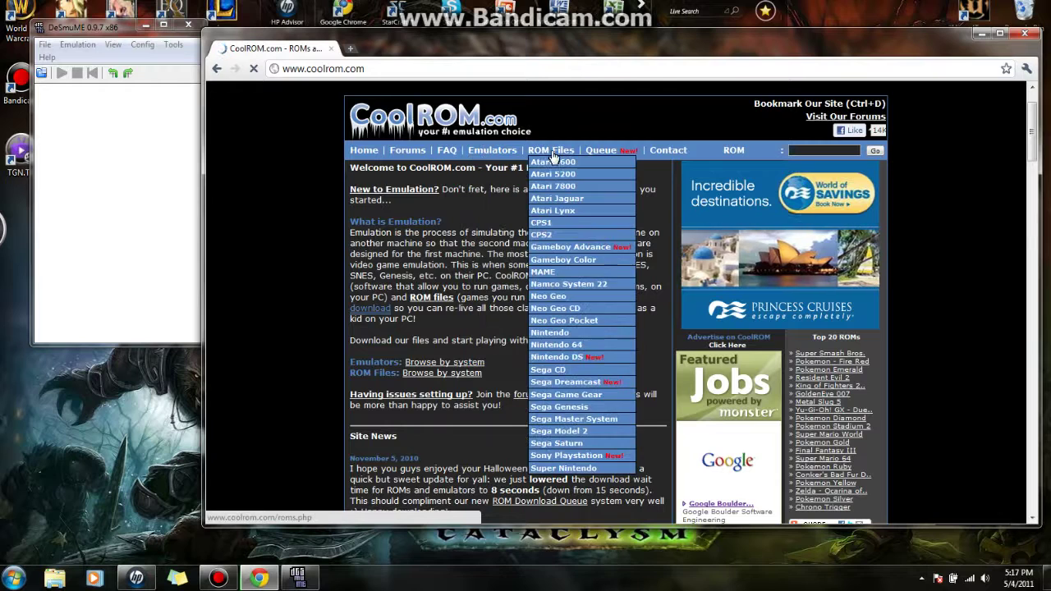
pyautogui.click(562, 359)
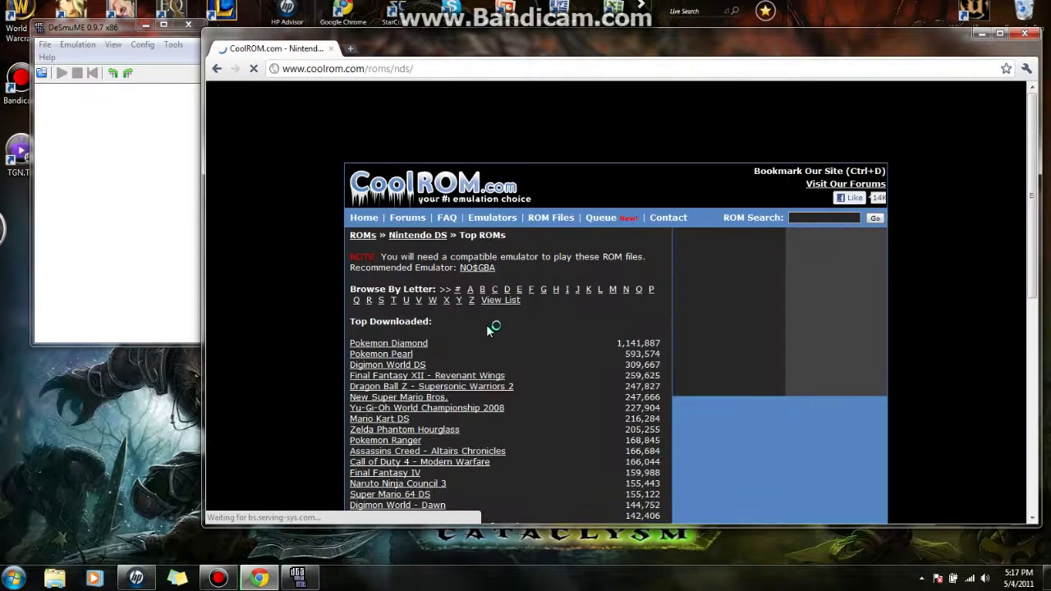
pyautogui.scroll(-1, 487, 329)
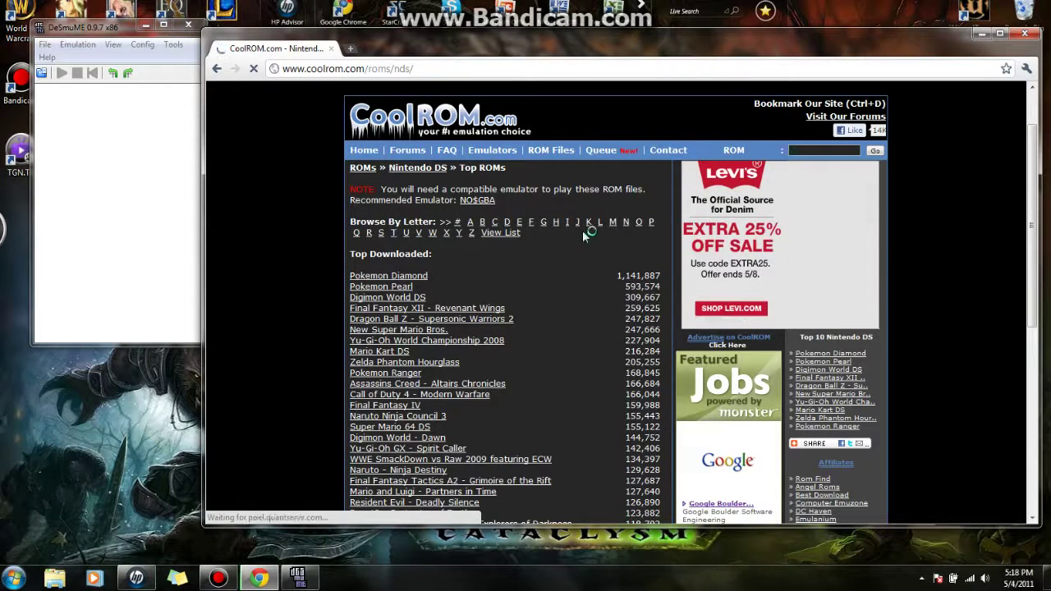
pyautogui.click(652, 222)
pyautogui.scroll(-1, 585, 304)
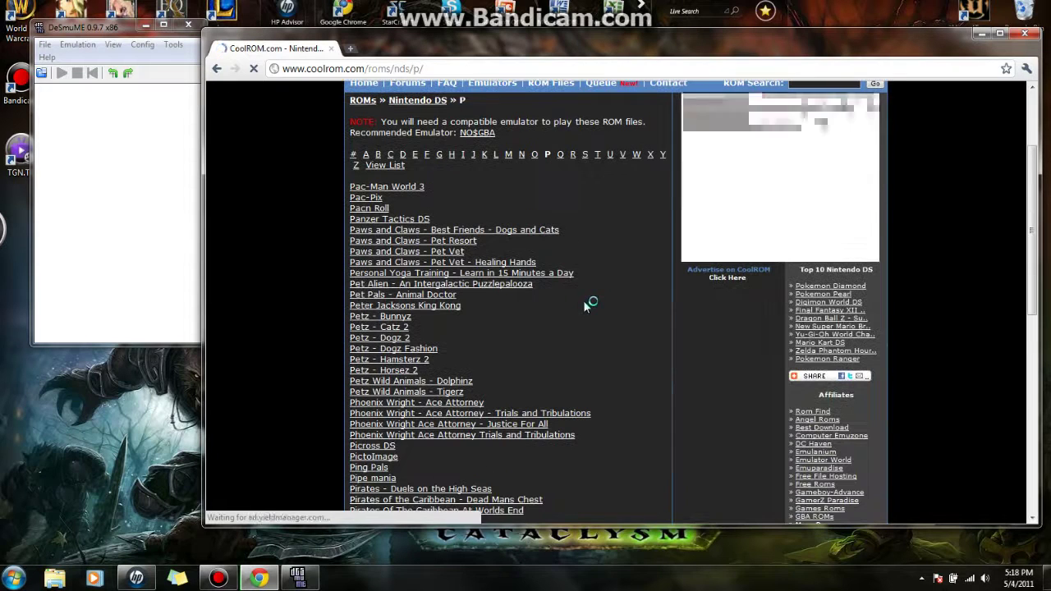
# - Find Pokemon Diamond in the P list, open its page and download Pokemon Diamond.zip
pyautogui.scroll(-3, 442, 267)
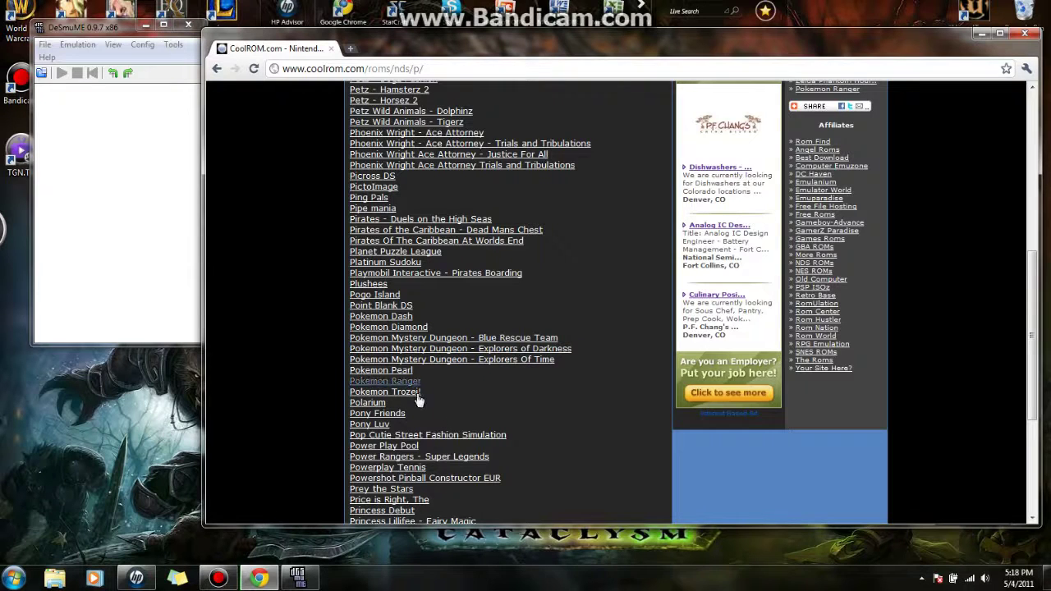
pyautogui.scroll(5, 442, 398)
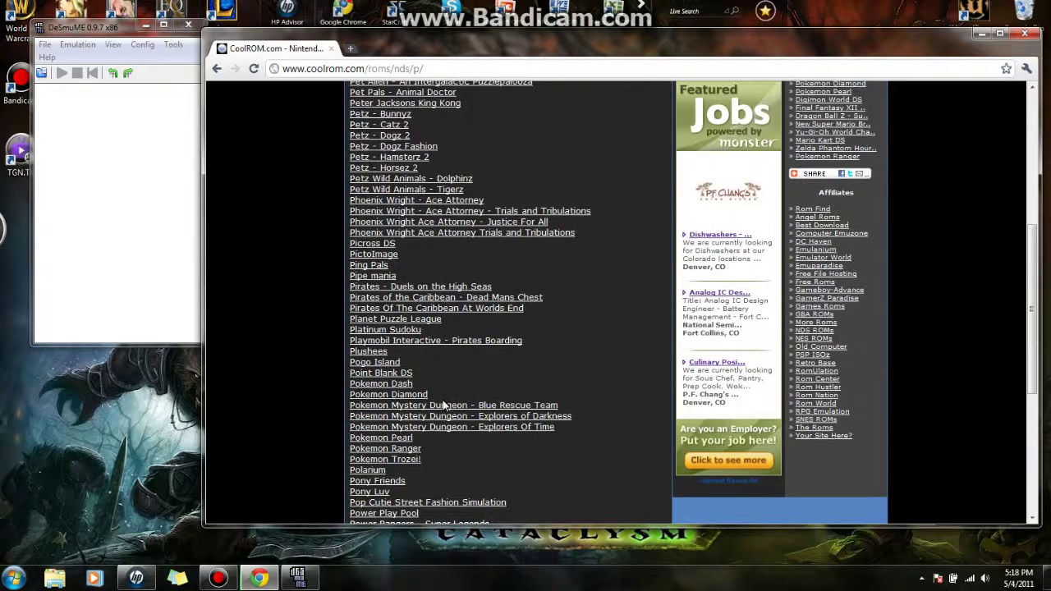
pyautogui.scroll(-4, 441, 399)
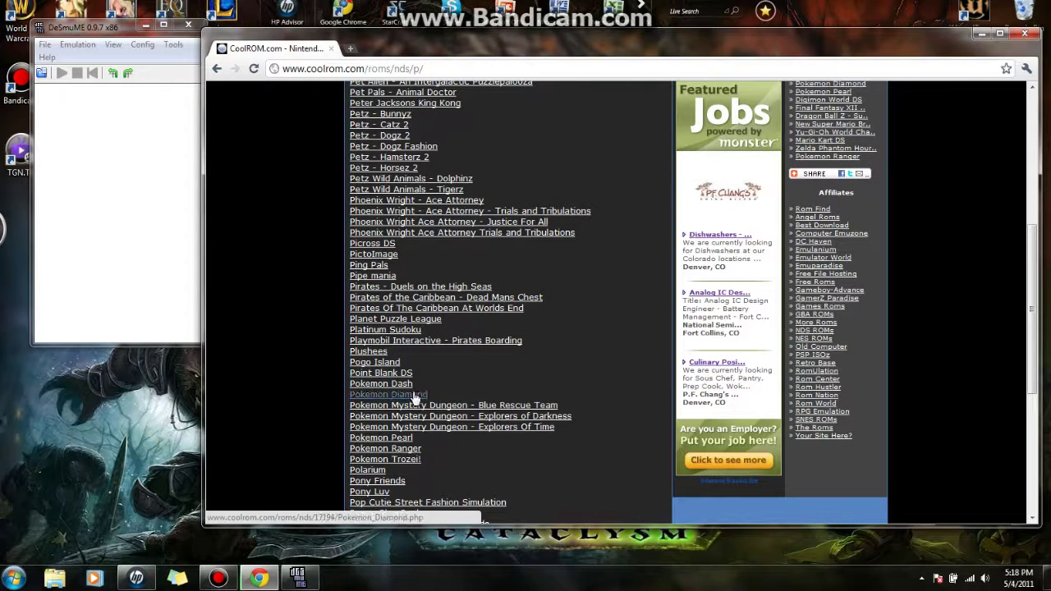
pyautogui.click(416, 396)
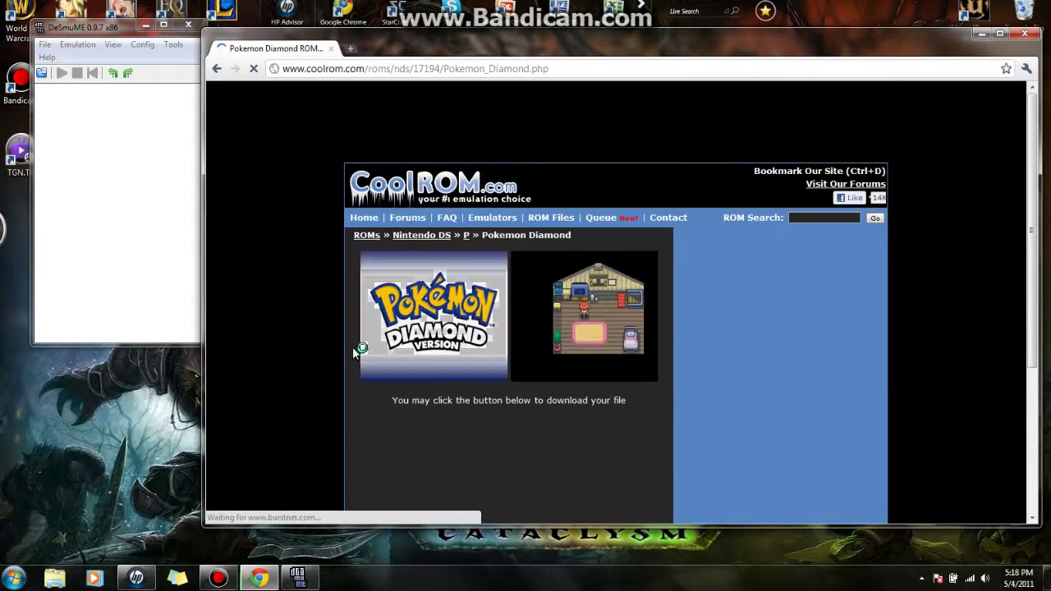
pyautogui.scroll(-3, 353, 349)
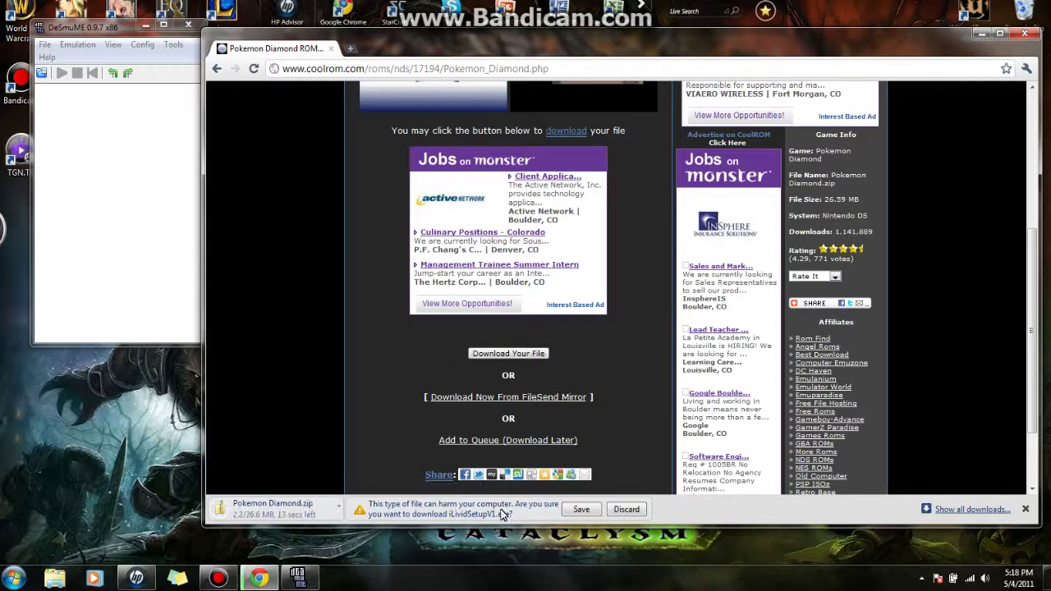
# - Discard the iLividSetupV1 installer download and close the Facebook tab, leaving the Pokemon Diamond page open
pyautogui.click(627, 510)
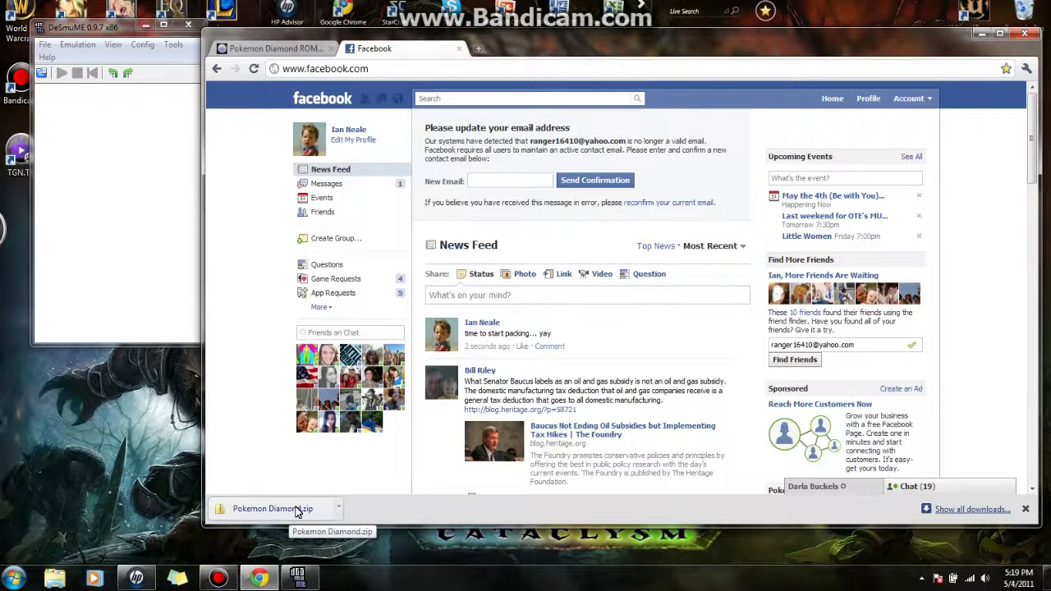
pyautogui.hotkey('ctrl', 'shift', 'Tab')
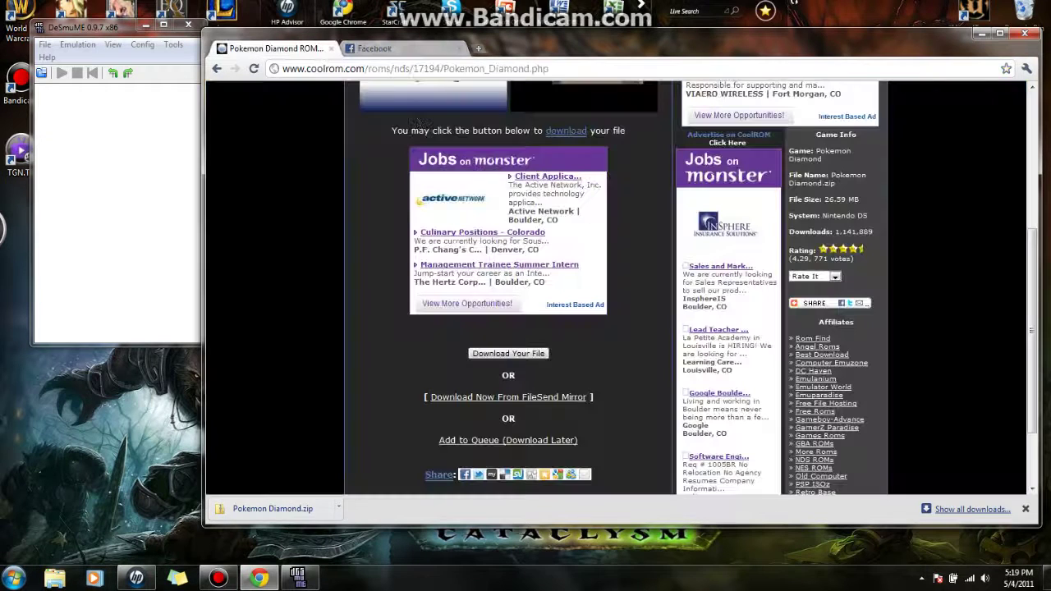
pyautogui.click(460, 51)
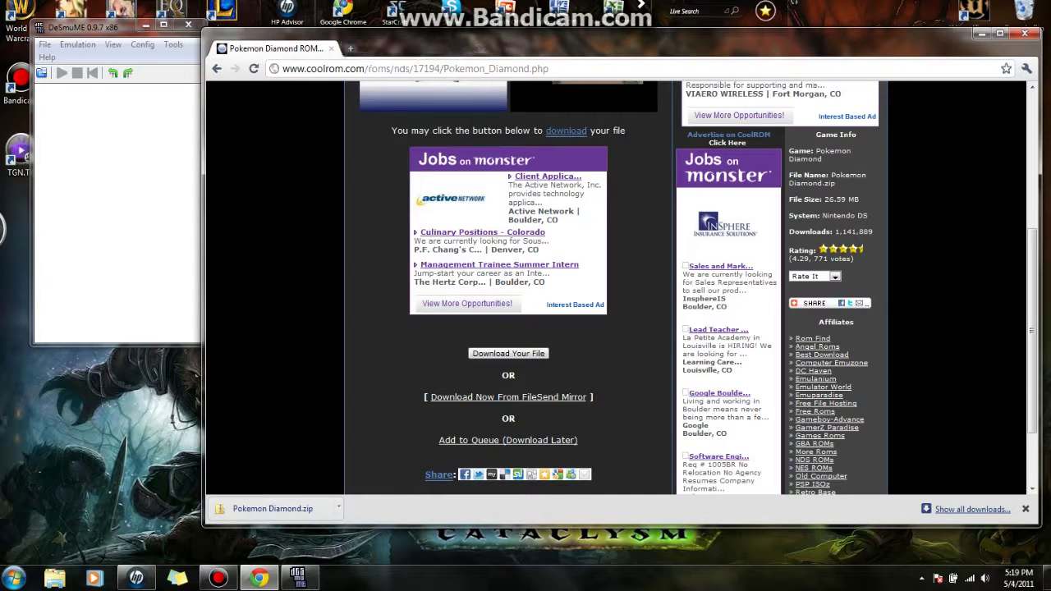
# - Open the downloaded Pokemon Diamond.zip and go up to the Downloads folder that contains it
pyautogui.click(261, 512)
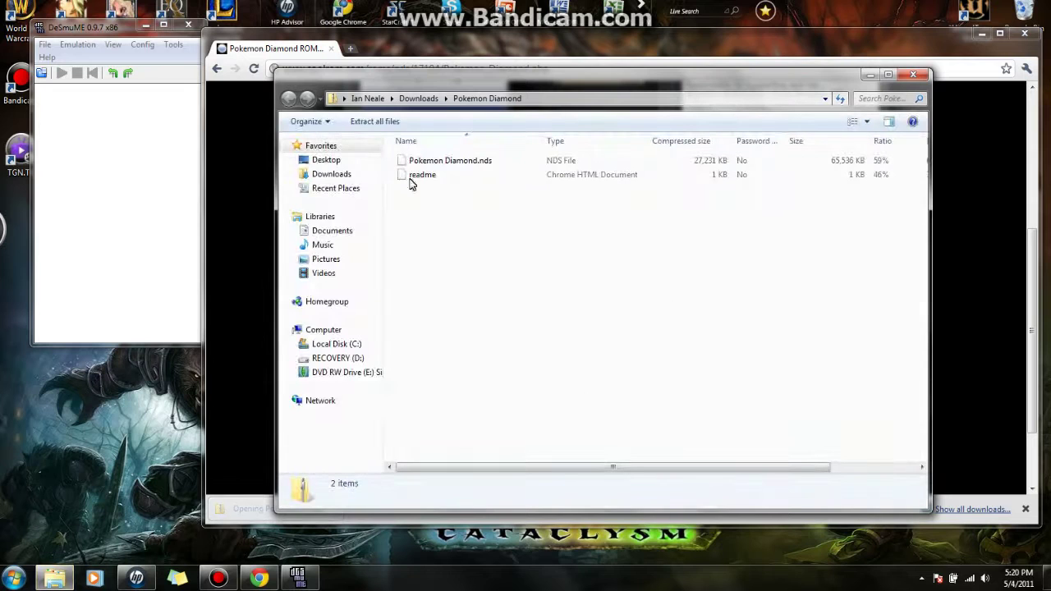
pyautogui.click(420, 99)
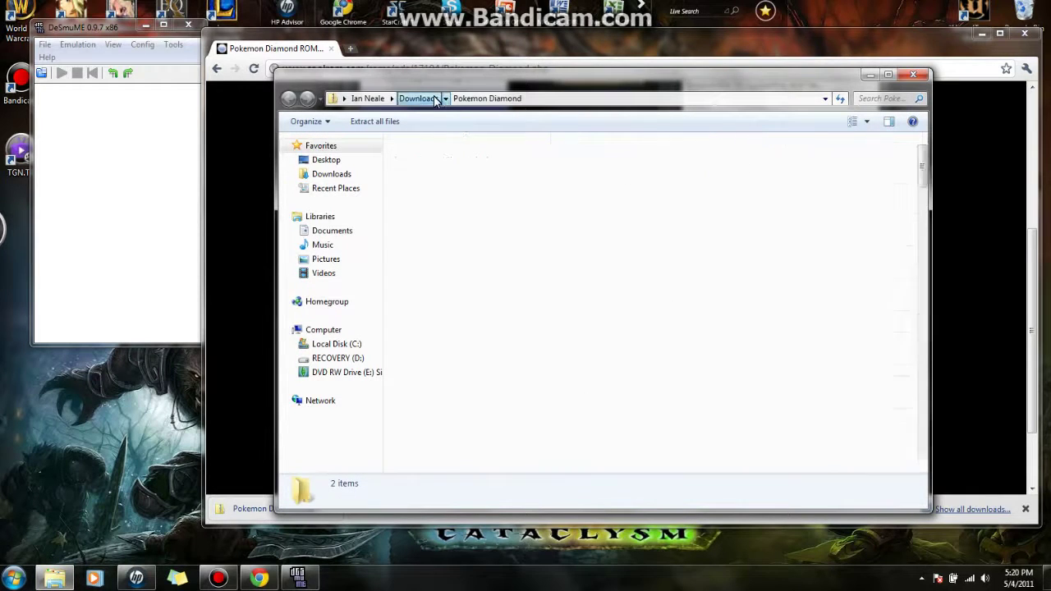
pyautogui.click(15, 578)
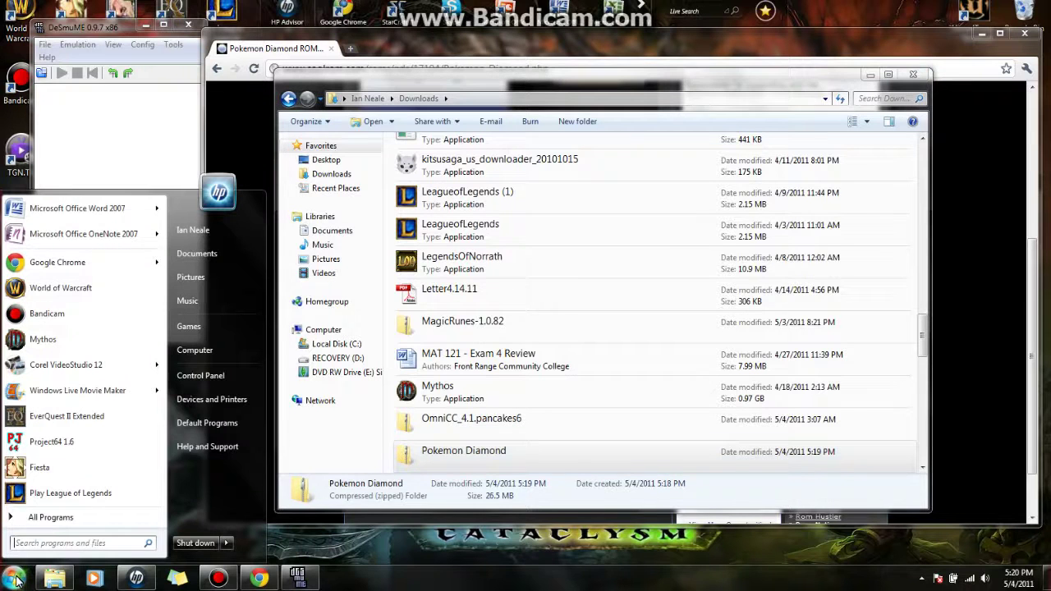
pyautogui.click(95, 557)
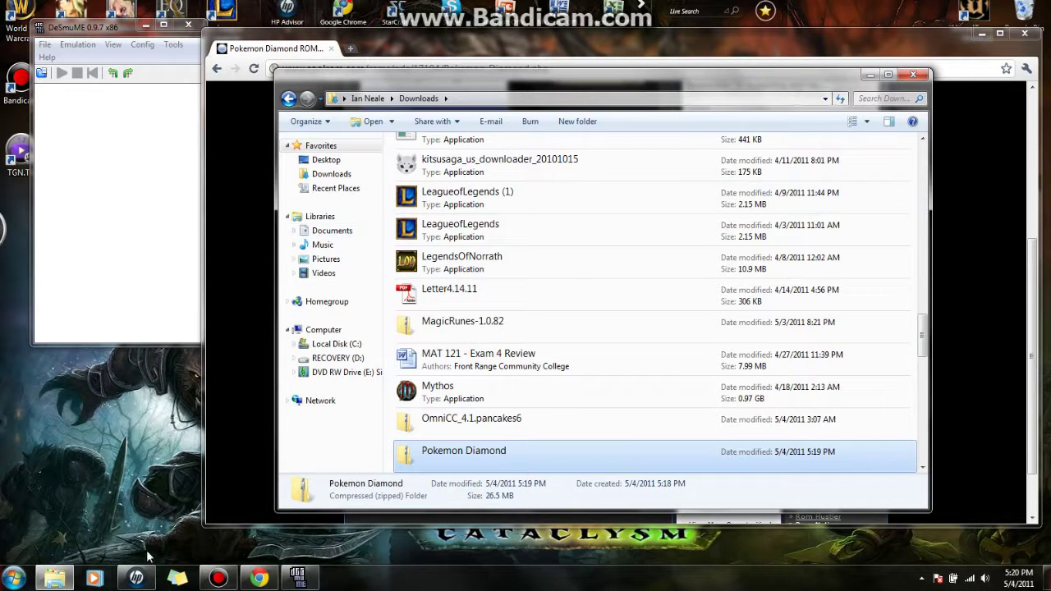
pyautogui.click(55, 578)
pyautogui.click(55, 578)
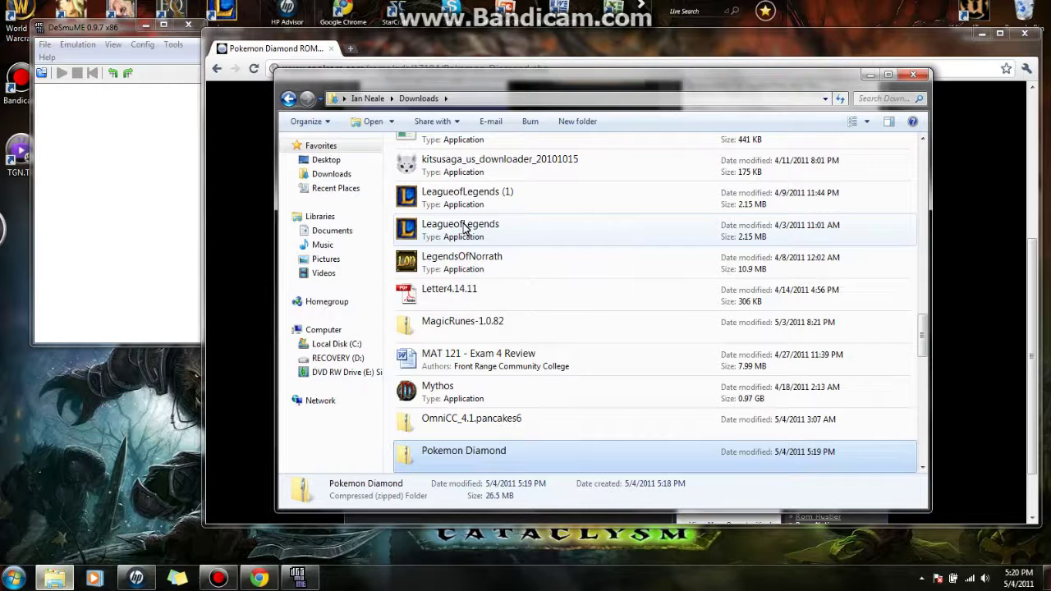
# - Put the Pokemon Diamond zip from Downloads on the clipboard and browse to the Games folder on Local Disk (C:)
pyautogui.rightClick(466, 452)
pyautogui.click(514, 373)
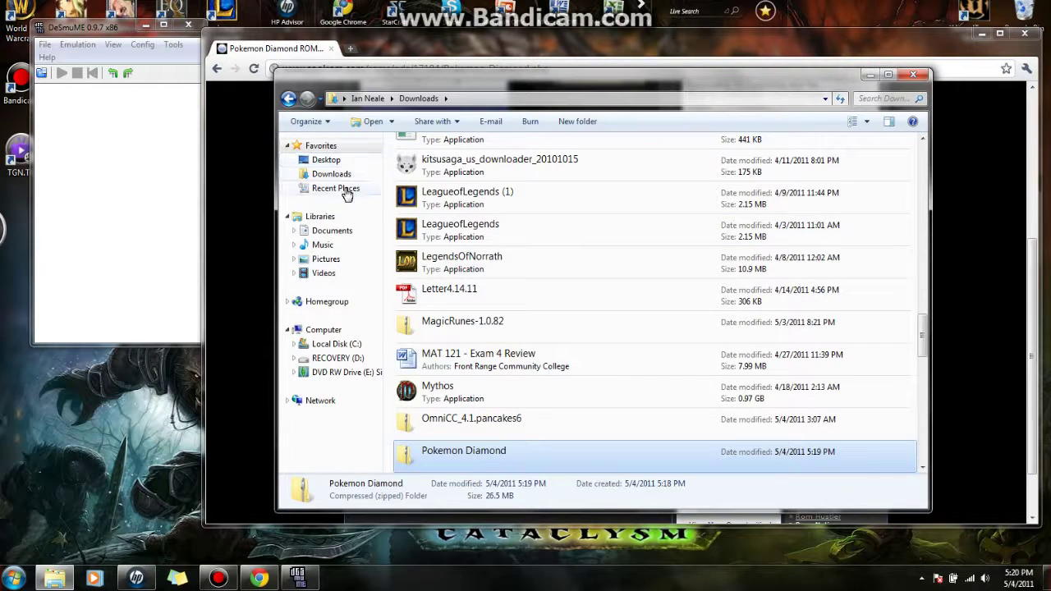
pyautogui.click(338, 345)
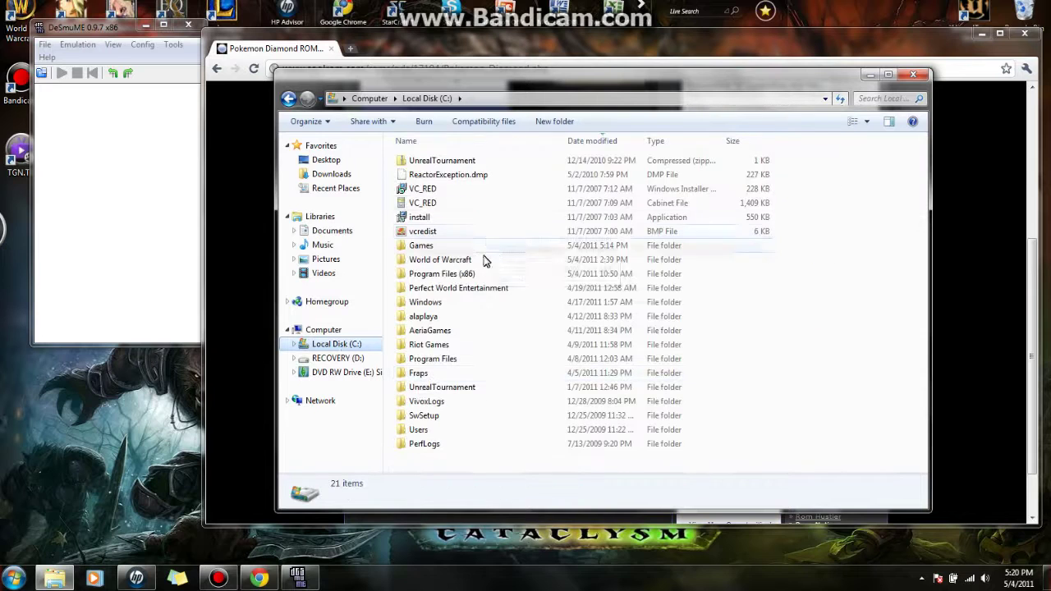
pyautogui.doubleClick(445, 246)
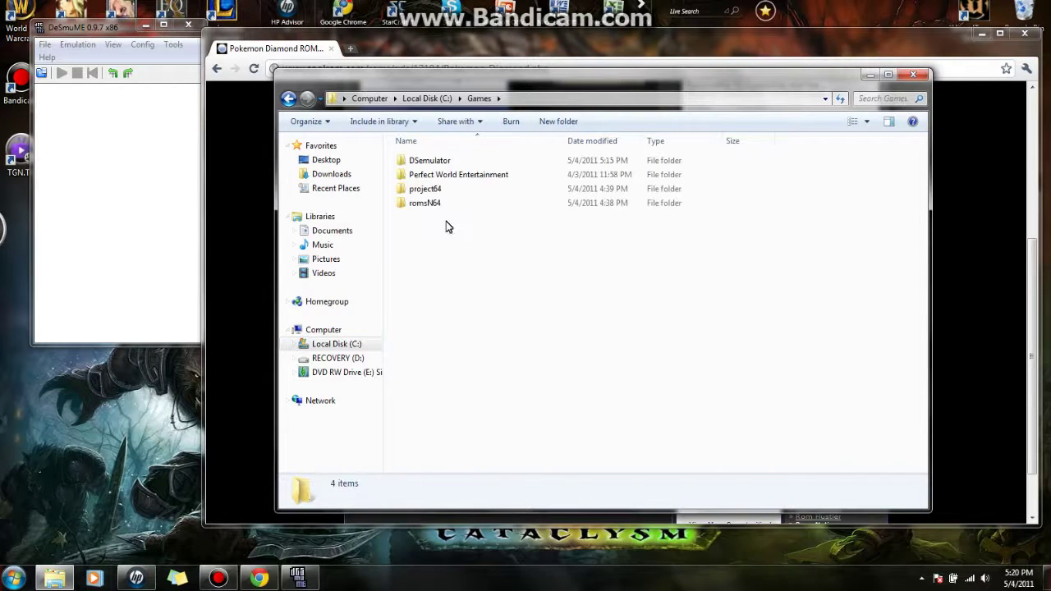
pyautogui.doubleClick(435, 162)
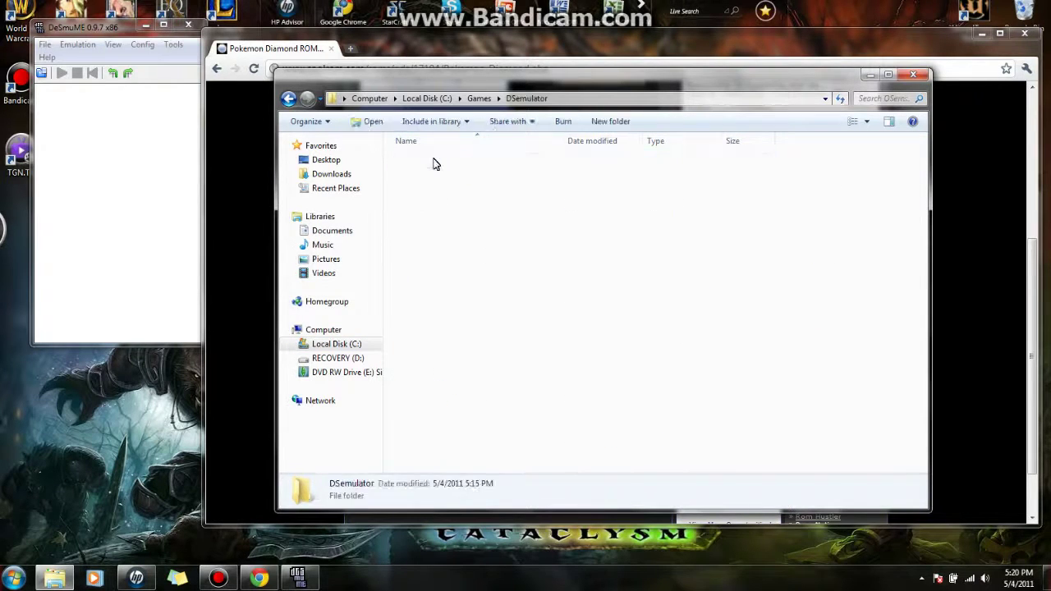
pyautogui.click(288, 99)
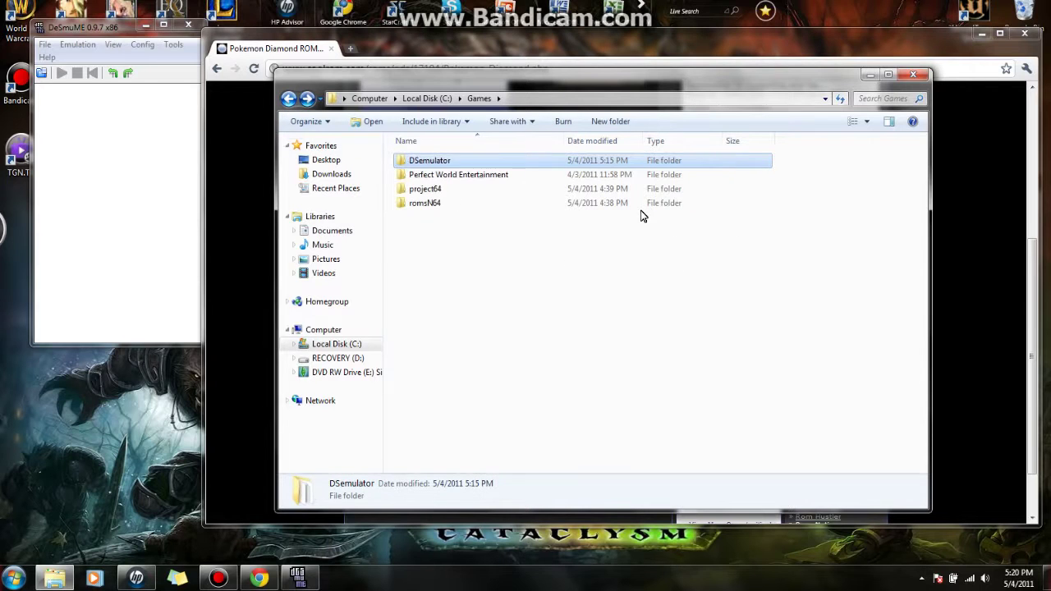
# - Create a new folder named DSroms inside C:\Games
pyautogui.click(607, 123)
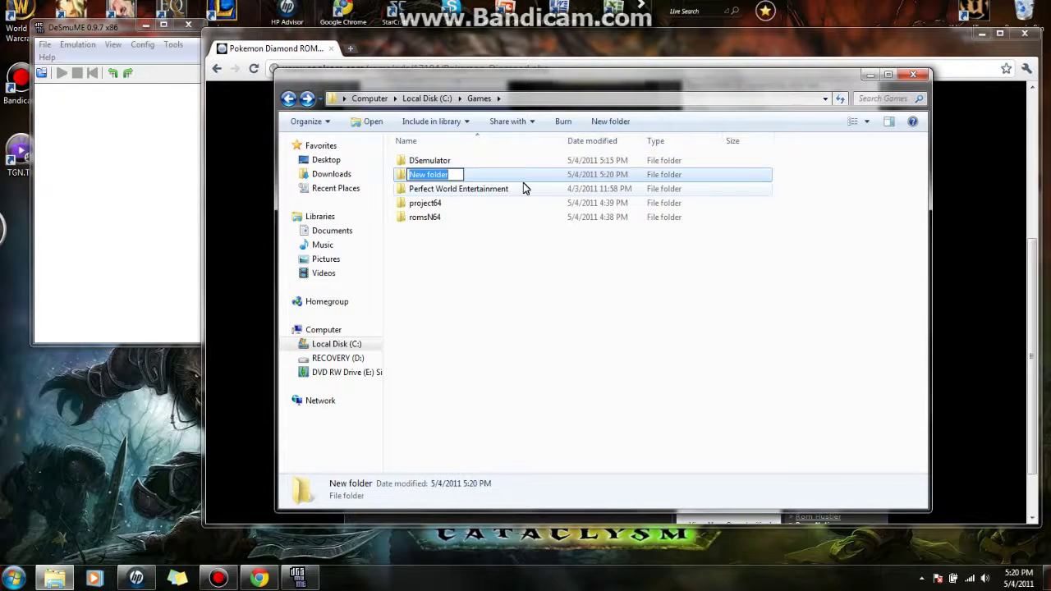
pyautogui.press('BackSpace')
pyautogui.write('D')
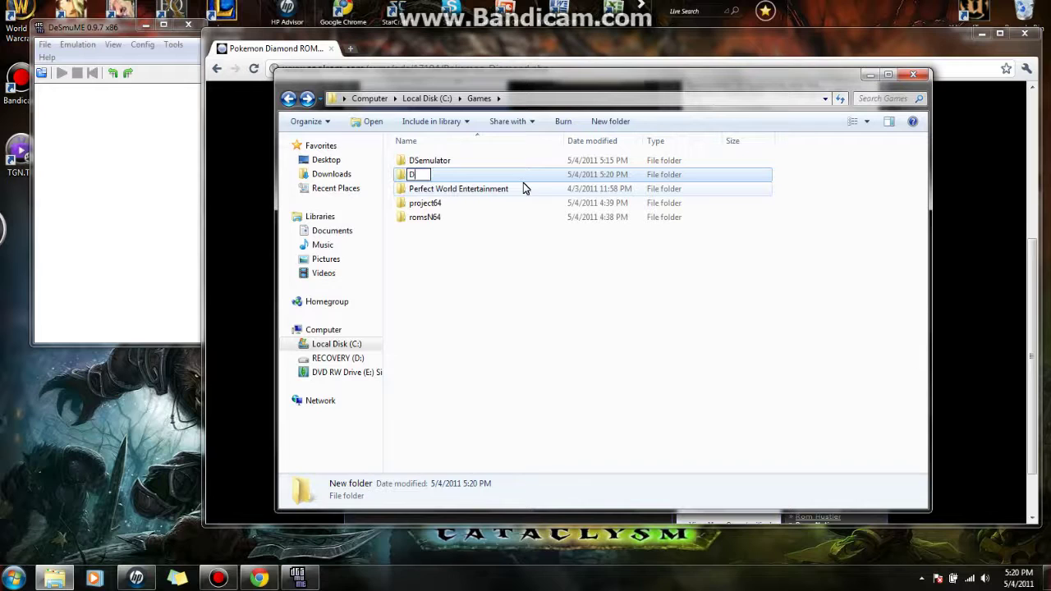
pyautogui.write('Sroms')
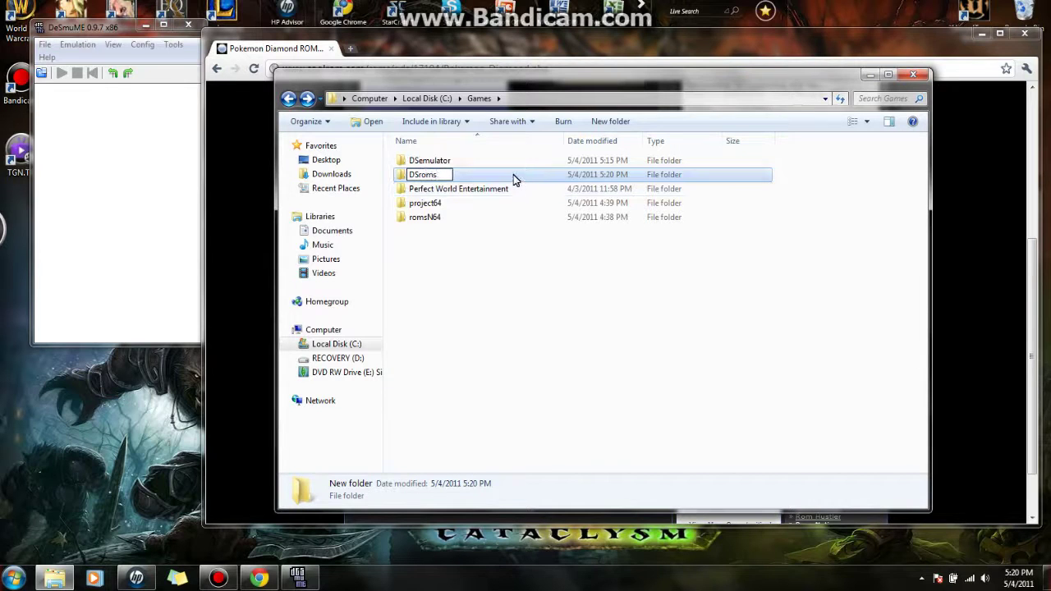
pyautogui.press('Return')
# - Open the DSroms folder and paste the Pokemon Diamond zip into it
pyautogui.doubleClick(484, 178)
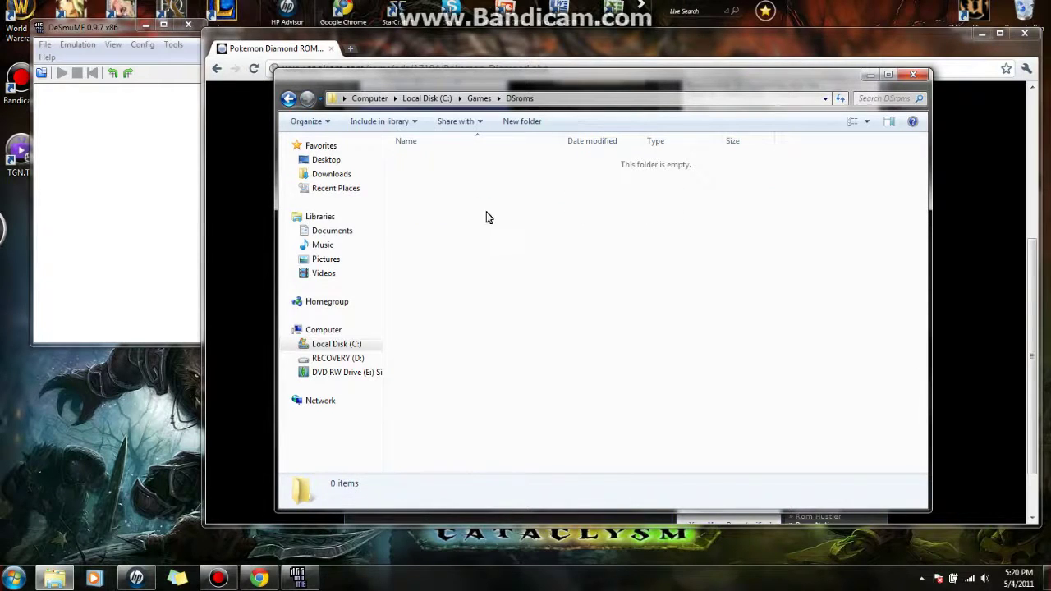
pyautogui.rightClick(486, 220)
pyautogui.click(543, 334)
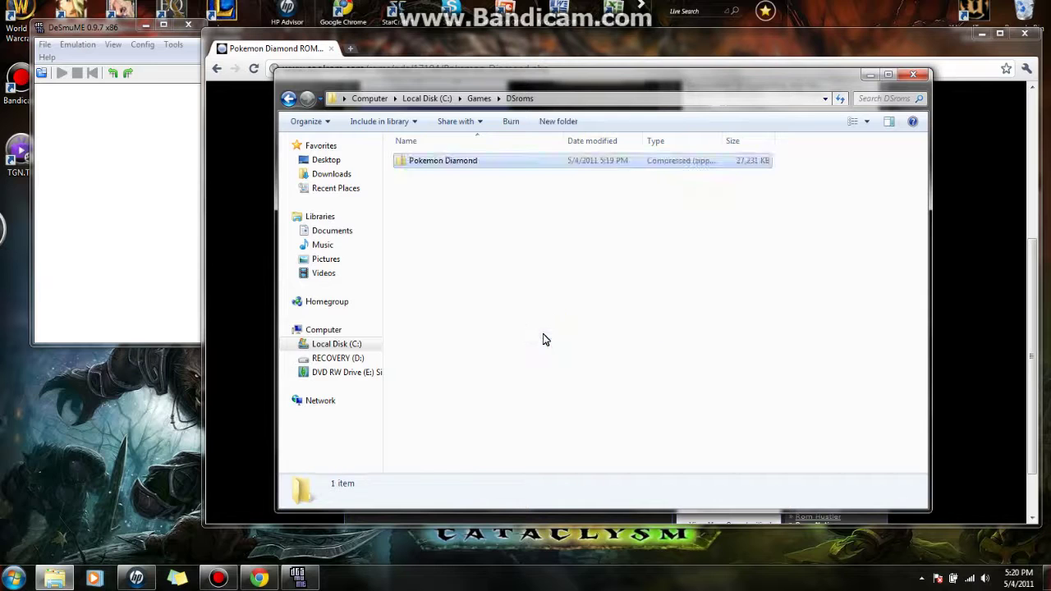
# - Close the Explorer and Chrome windows, and move and enlarge the DeSmuME window on the desktop
pyautogui.click(914, 75)
pyautogui.click(1025, 34)
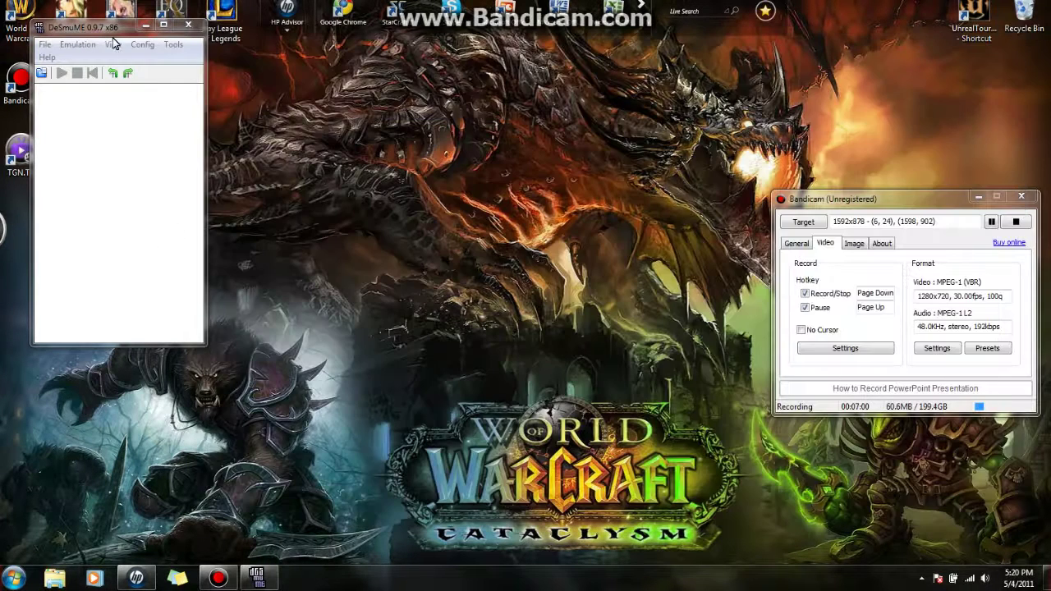
pyautogui.moveTo(100, 27); pyautogui.dragTo(279, 77)
pyautogui.moveTo(378, 393); pyautogui.dragTo(491, 542)
# - Open the Pokemon Diamond ROM in DeSmuME from the C:\Games\DSroms folder
pyautogui.click(226, 95)
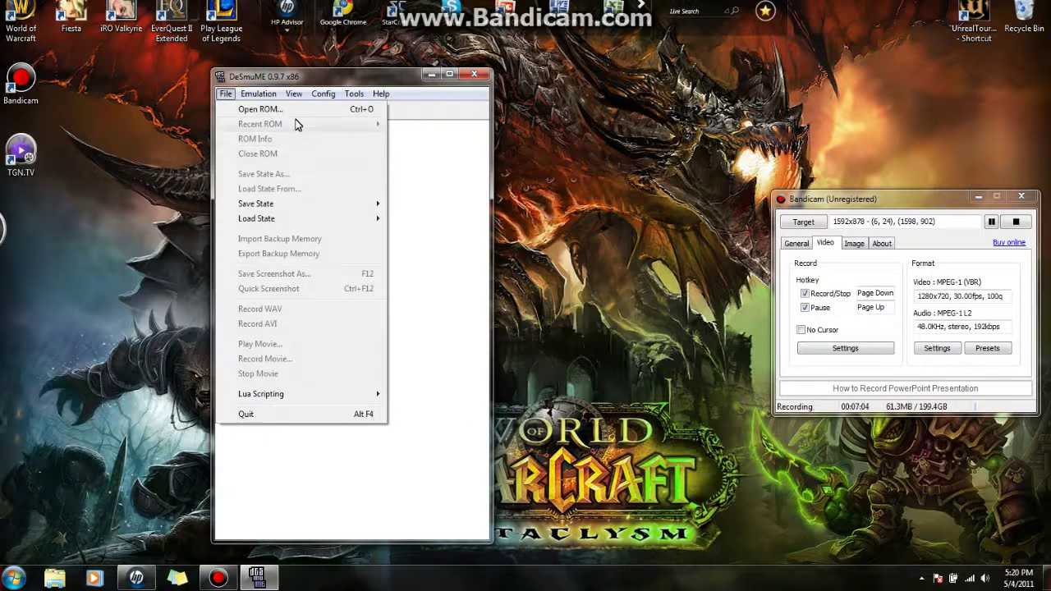
pyautogui.click(283, 106)
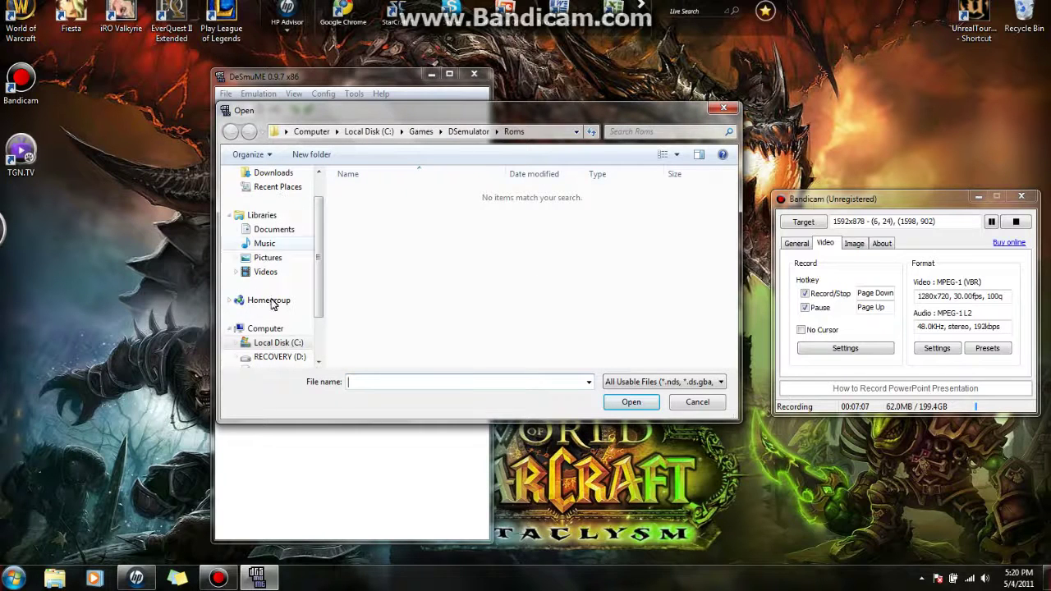
pyautogui.click(292, 344)
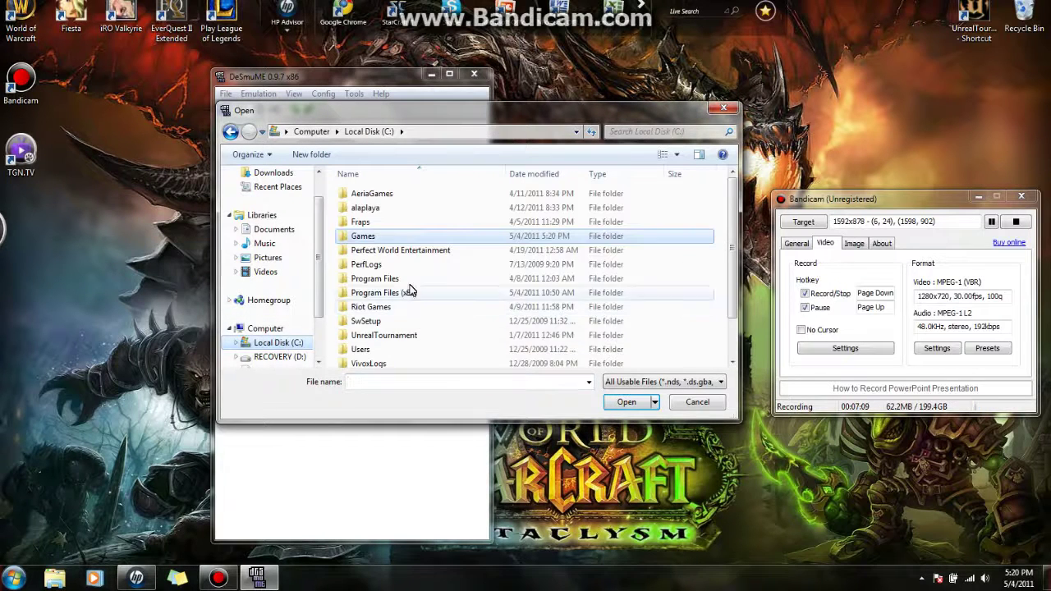
pyautogui.doubleClick(384, 237)
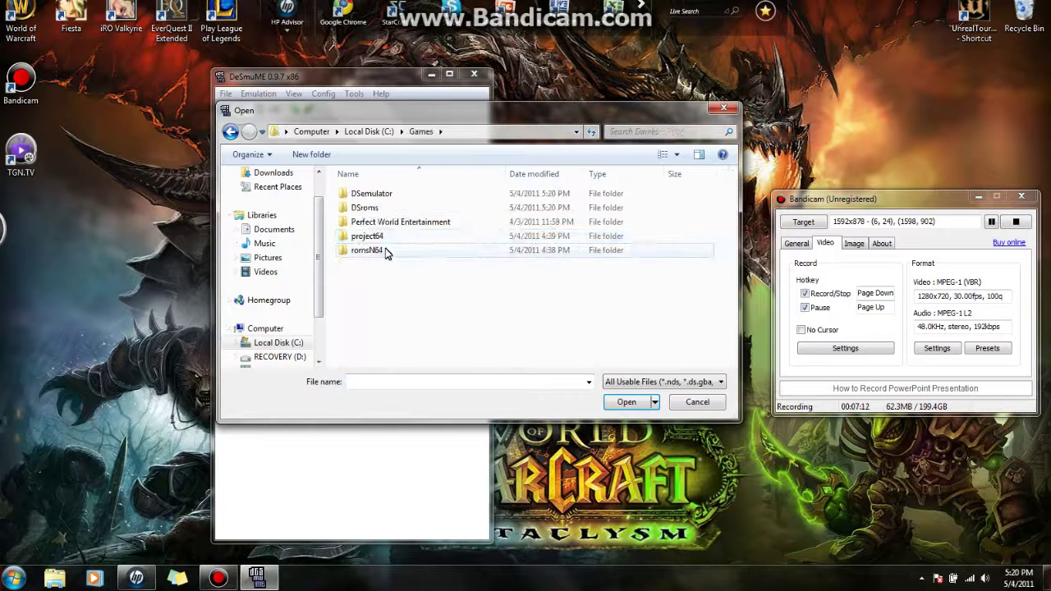
pyautogui.doubleClick(380, 207)
pyautogui.doubleClick(381, 195)
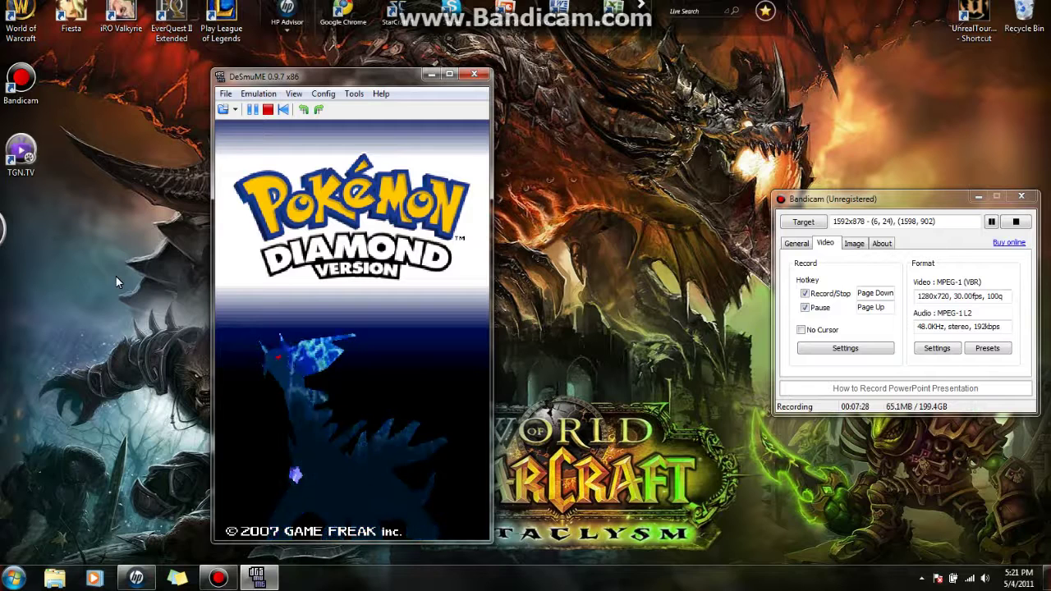
# - Start Pokemon Diamond from its title screen and advance through the opening introduction dialogue
pyautogui.press('Return')
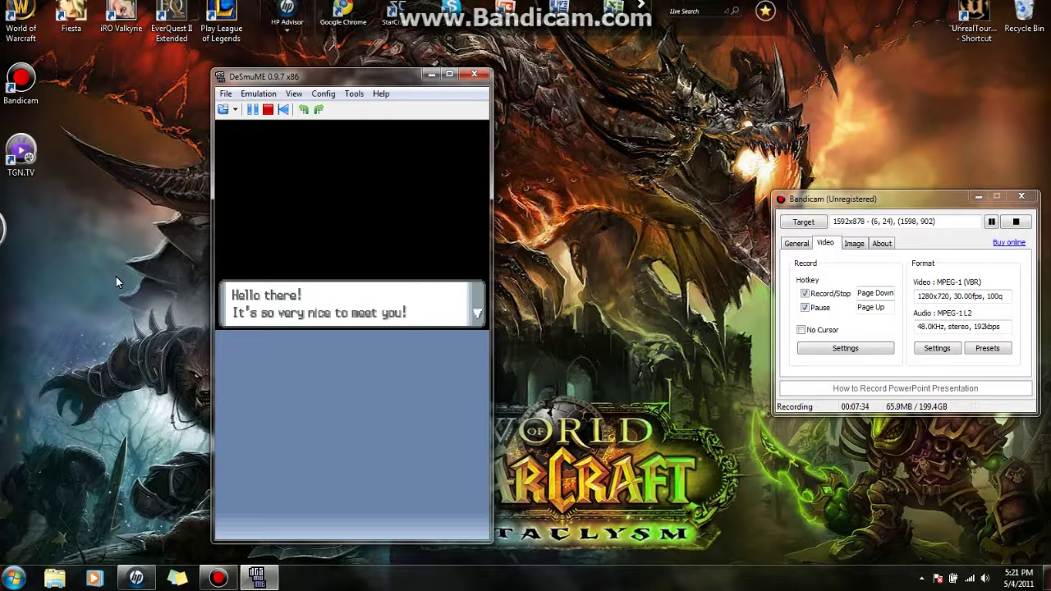
pyautogui.press('x')
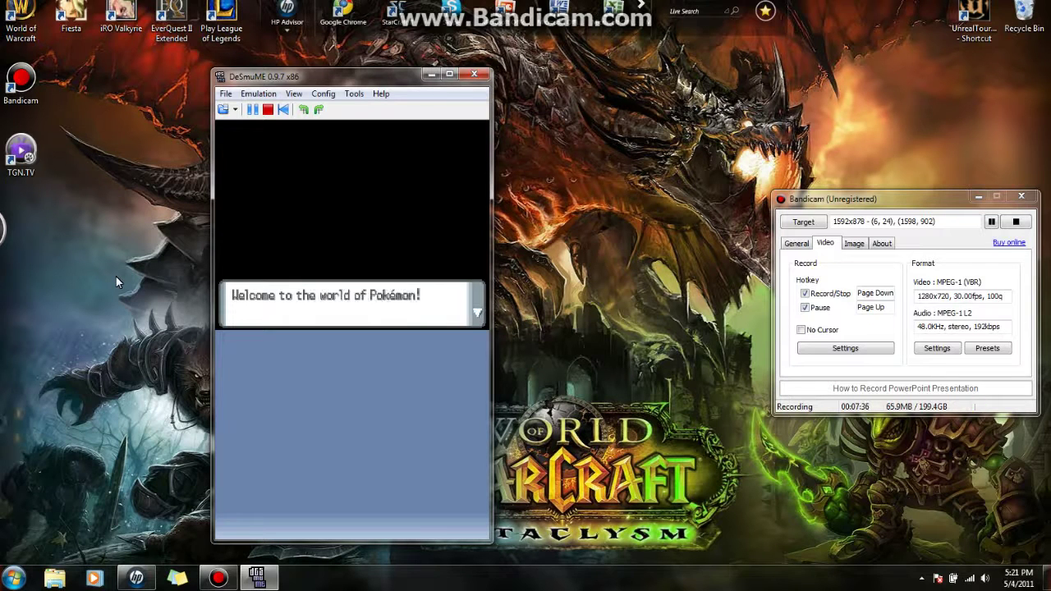
pyautogui.press('x')
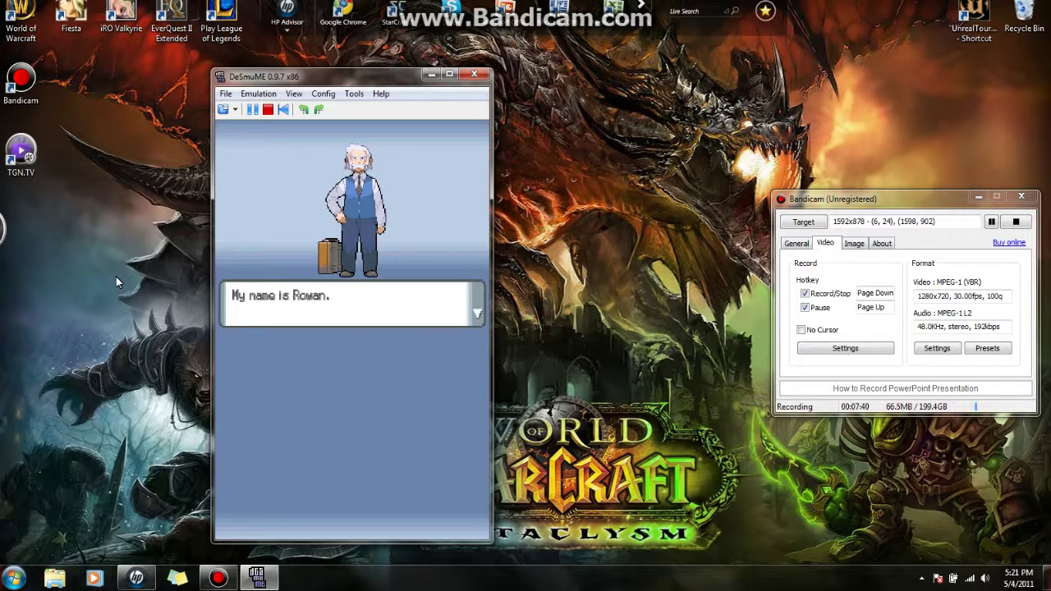
pyautogui.press('x')
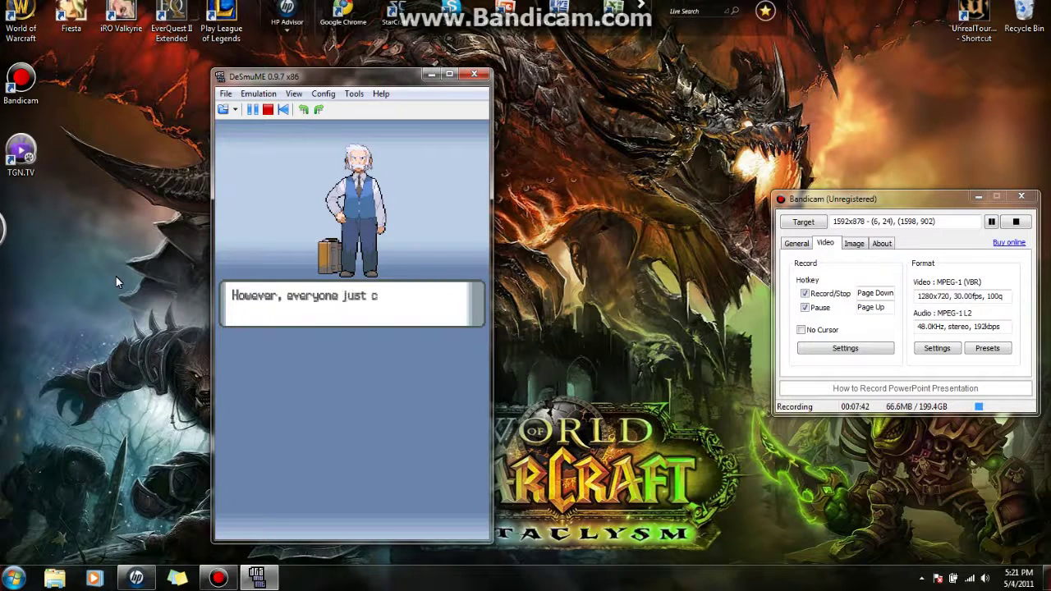